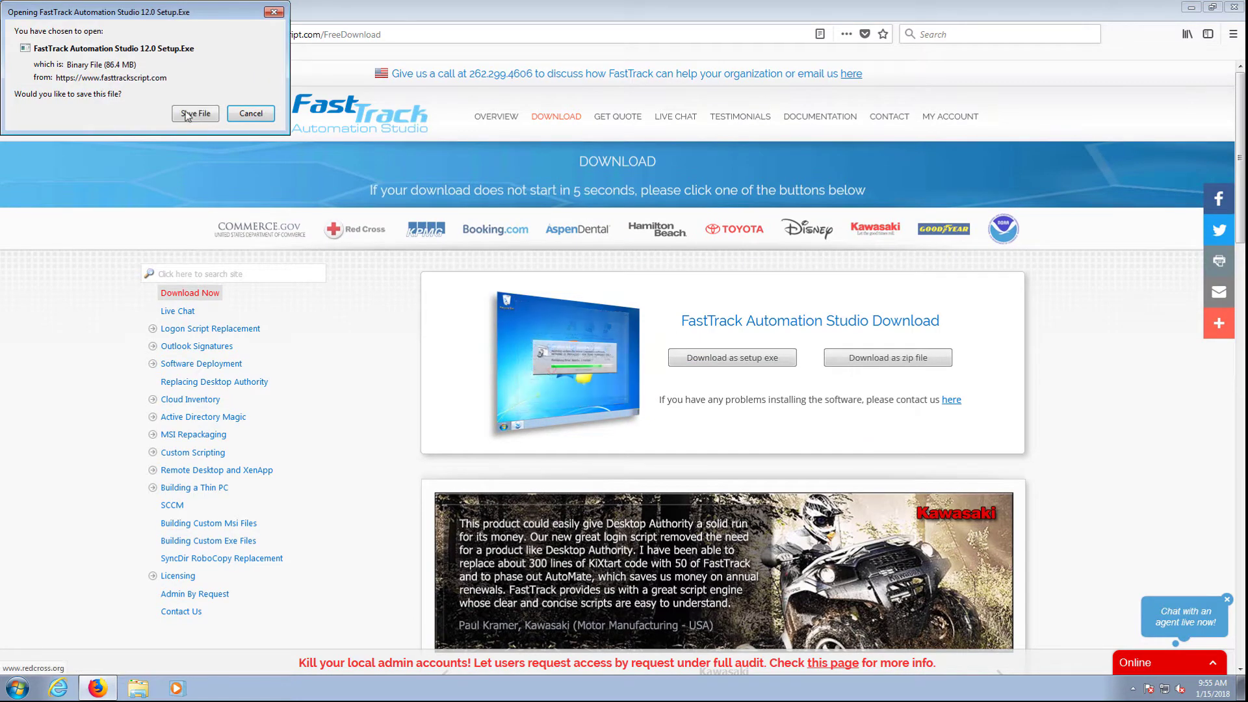
- Save the FastTrack Automation Studio 12.0 setup file and run it from the Downloads folder, allowing it to make changes
click(195, 113)
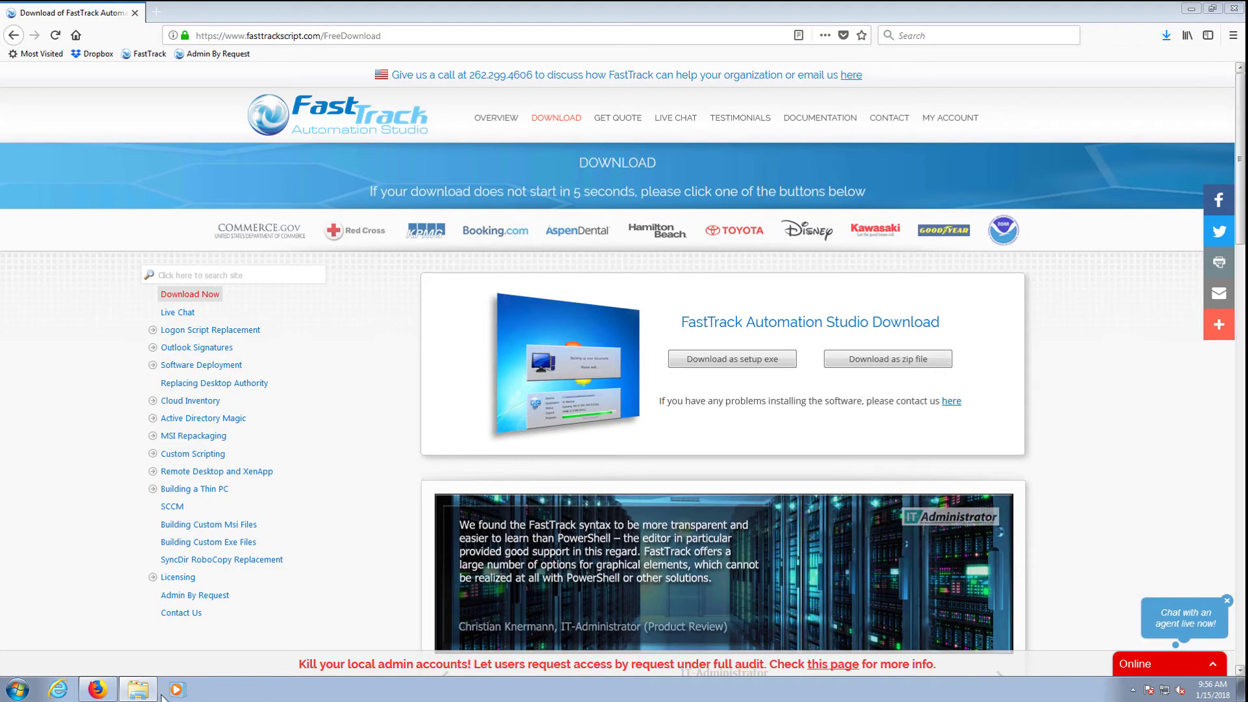
click(138, 689)
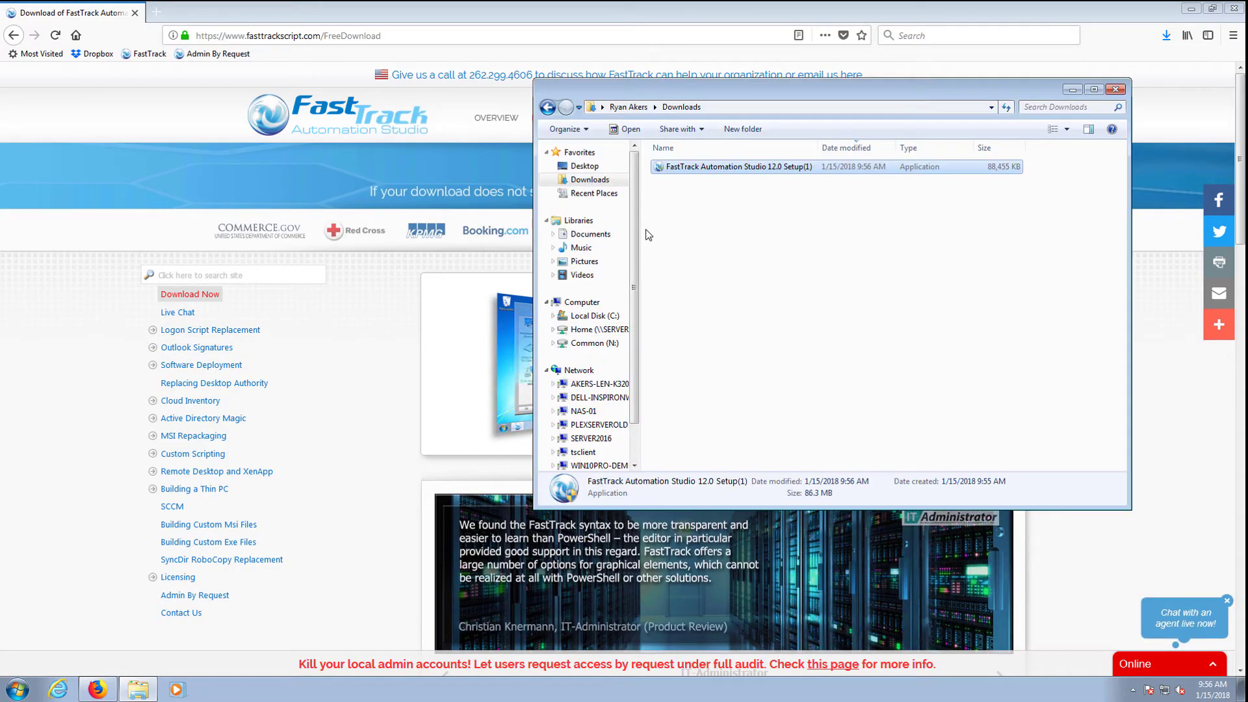
double_click(729, 173)
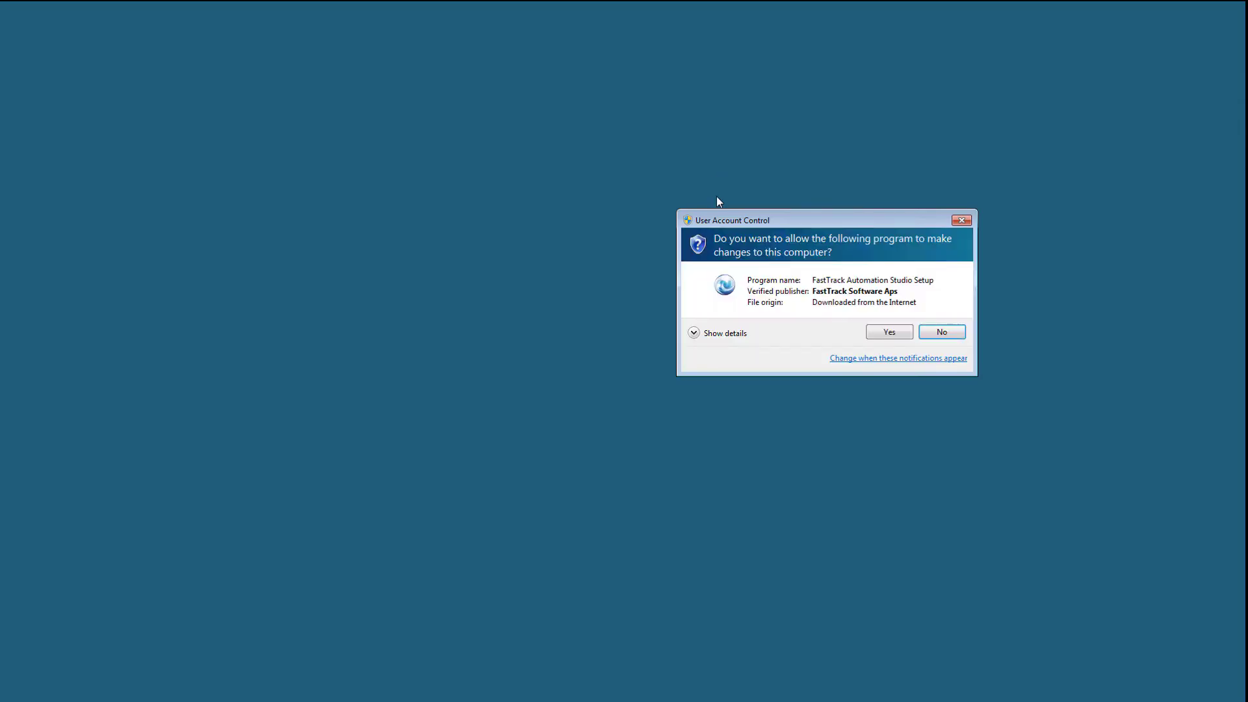
click(876, 334)
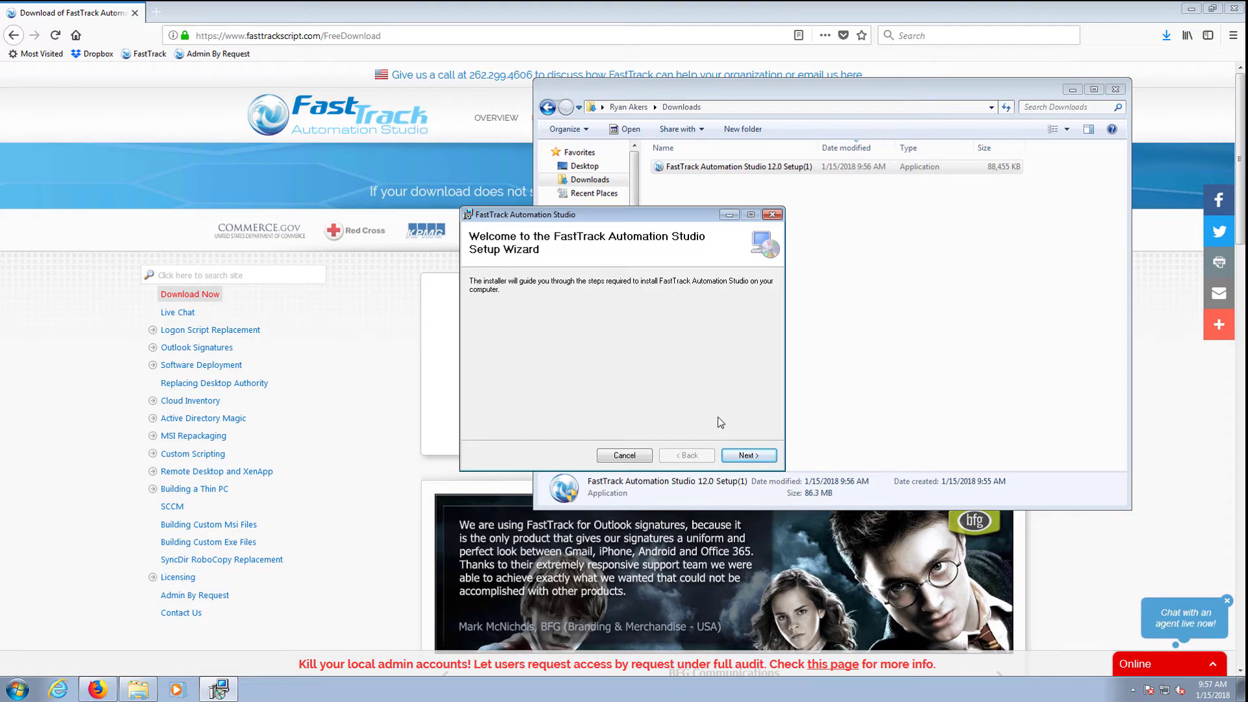
- Install FastTrack Automation Studio for everyone in the default Program Files (x86) folder
click(749, 456)
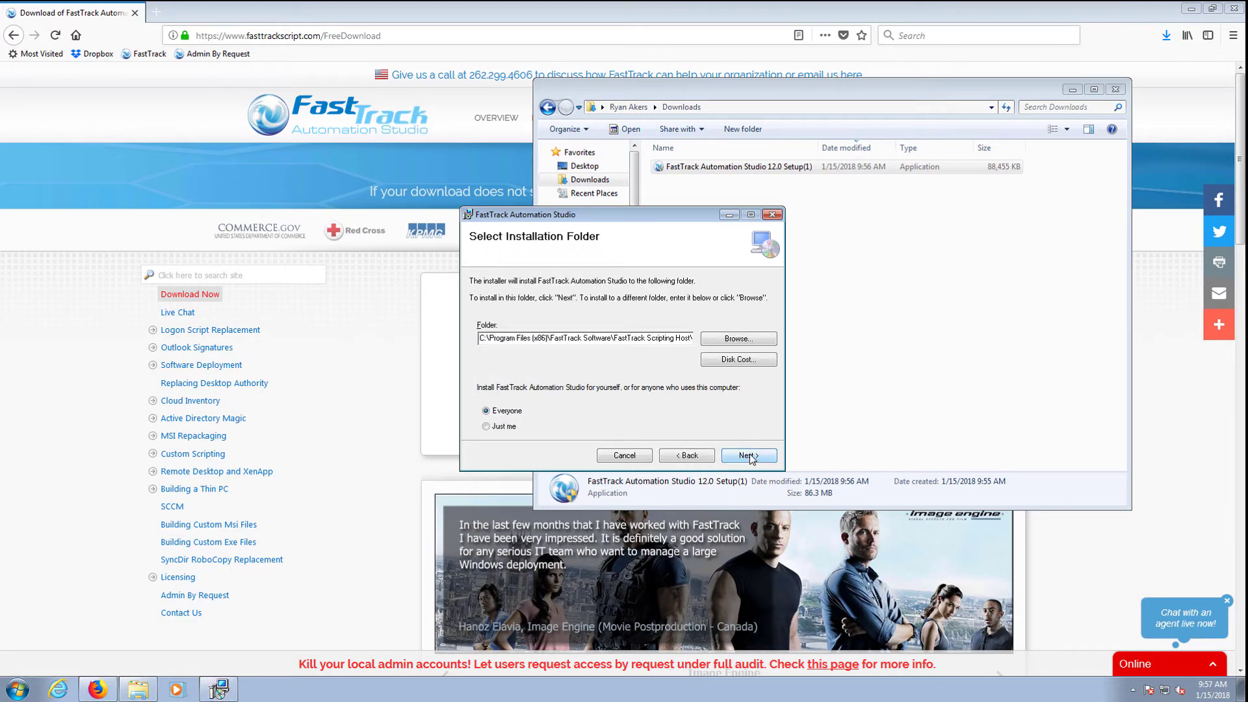
click(750, 457)
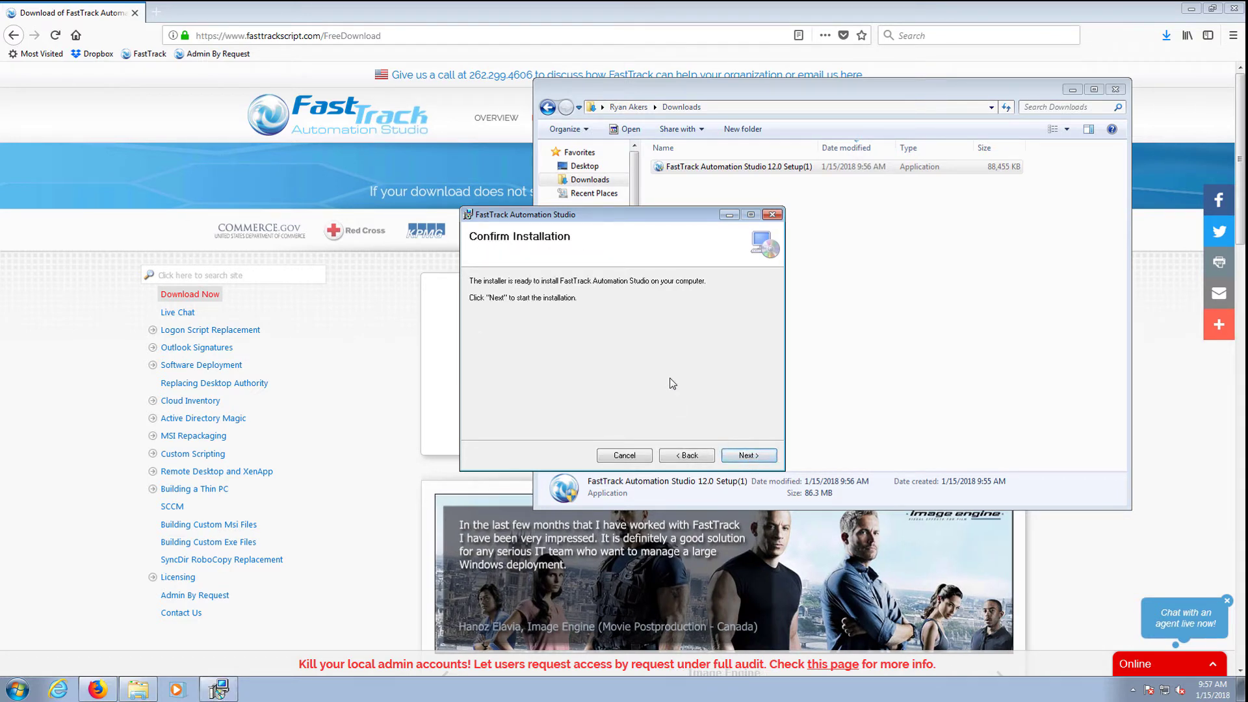
click(743, 458)
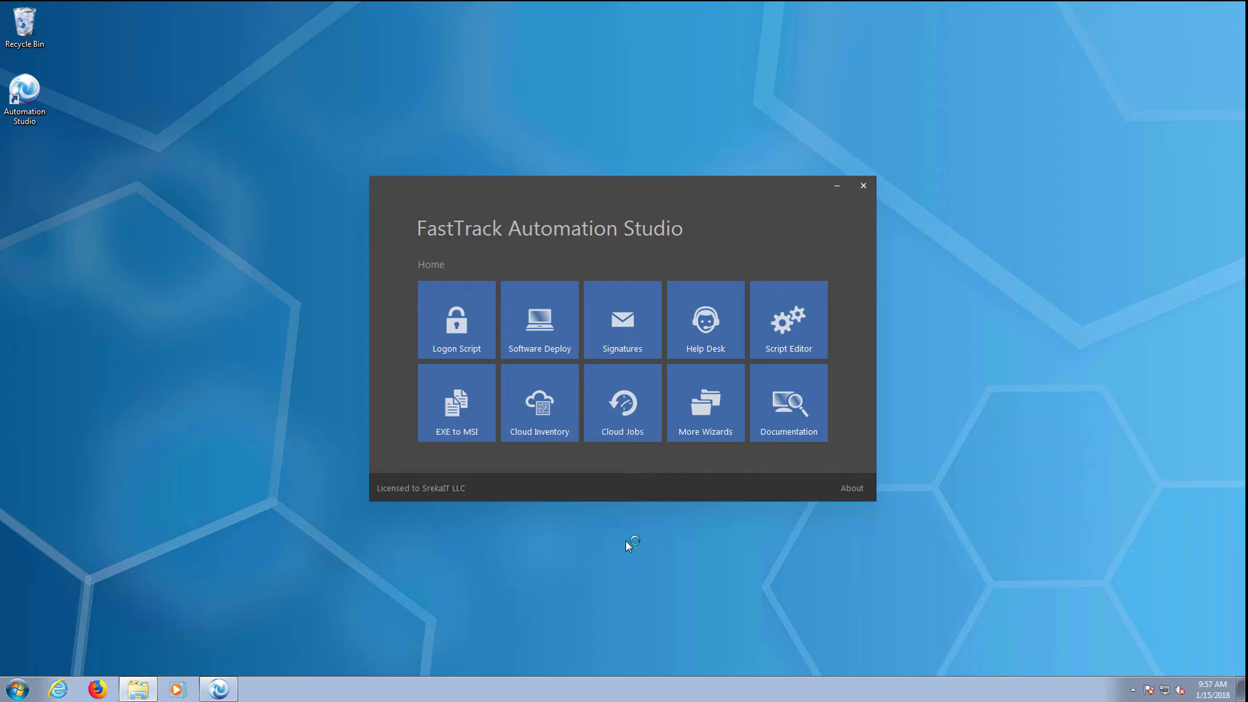
- Start a new logon script setup and proceed to the step that copies the FastTrack Logon files
click(459, 329)
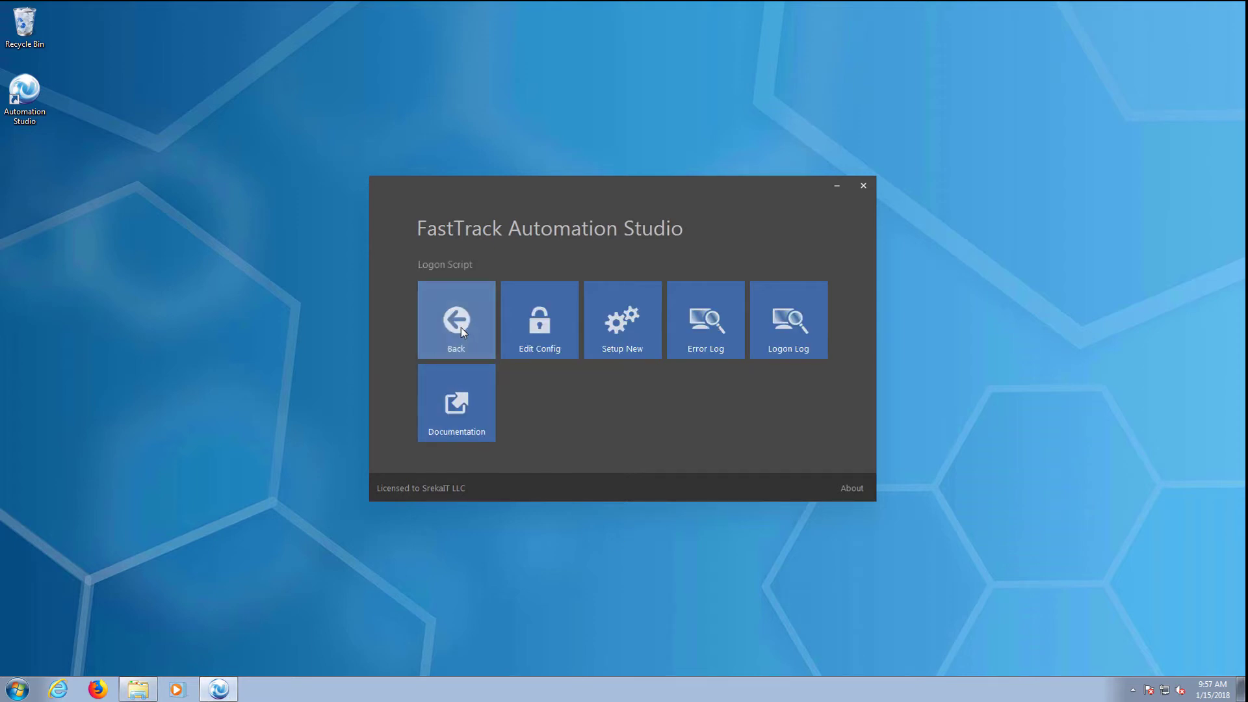
click(611, 338)
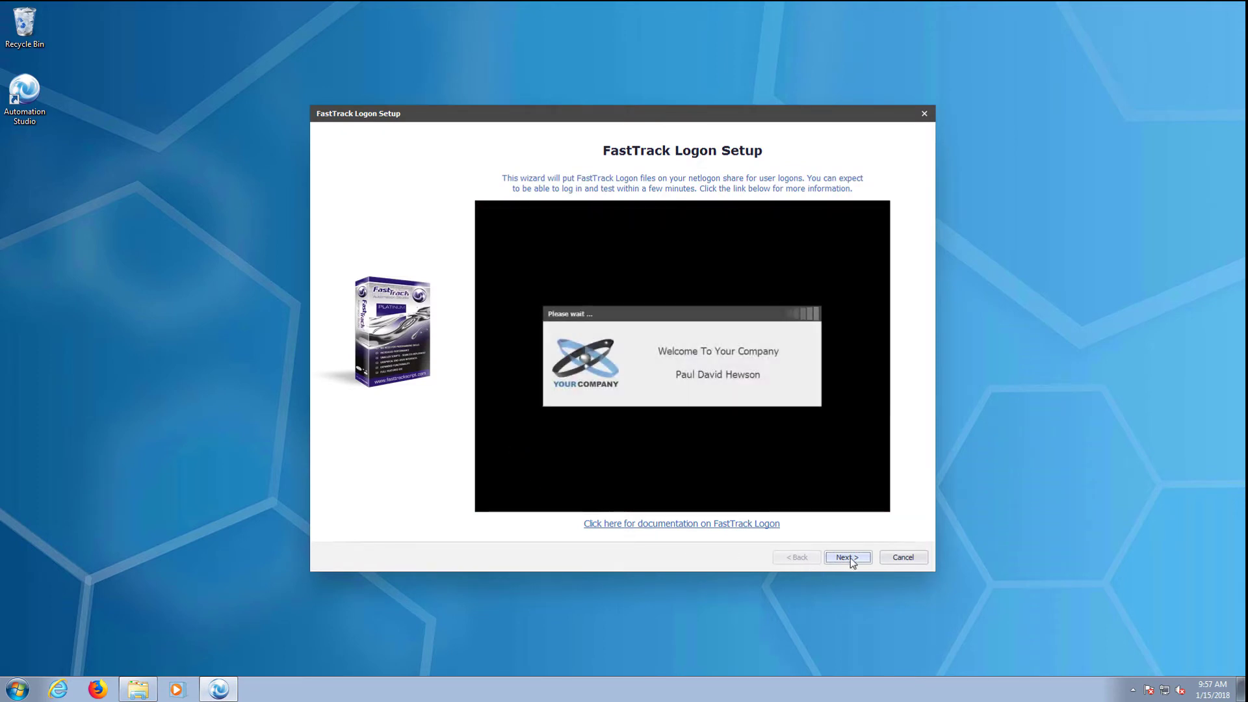
click(849, 558)
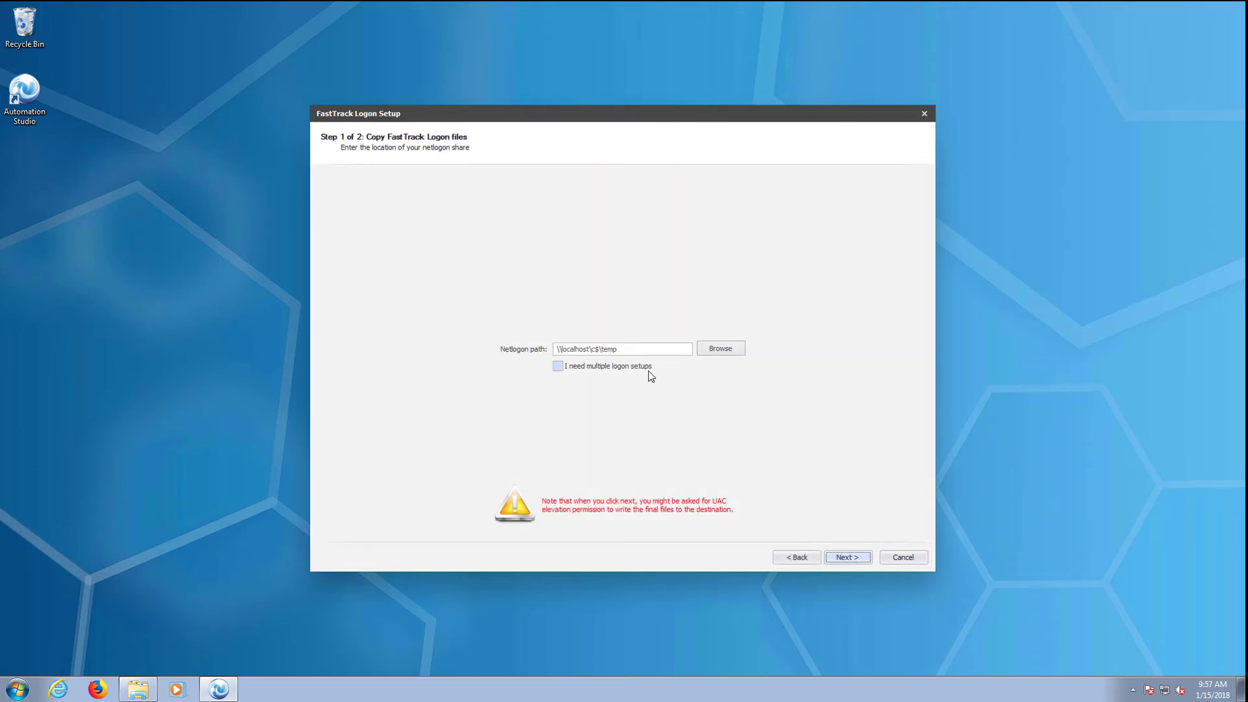
- Set the netlogon path to the netlogon share on SERVER2016 and copy the FastTrack Logon files there
click(720, 349)
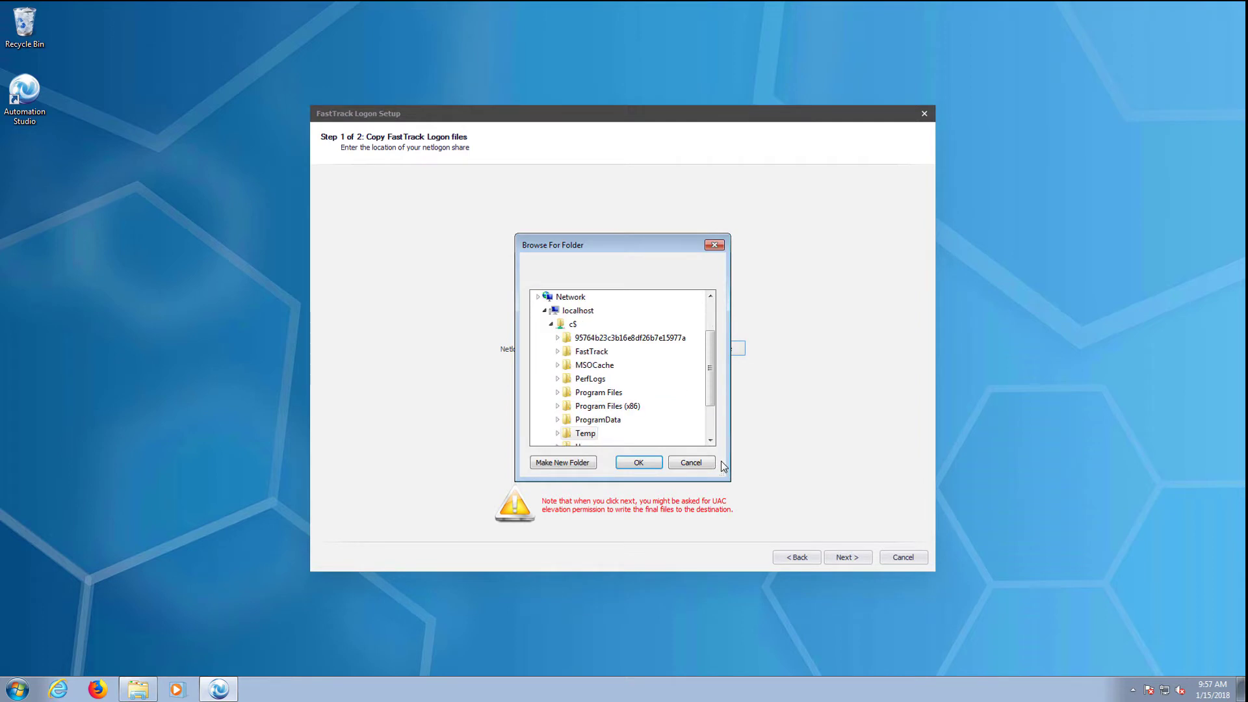
click(547, 312)
double_click(566, 379)
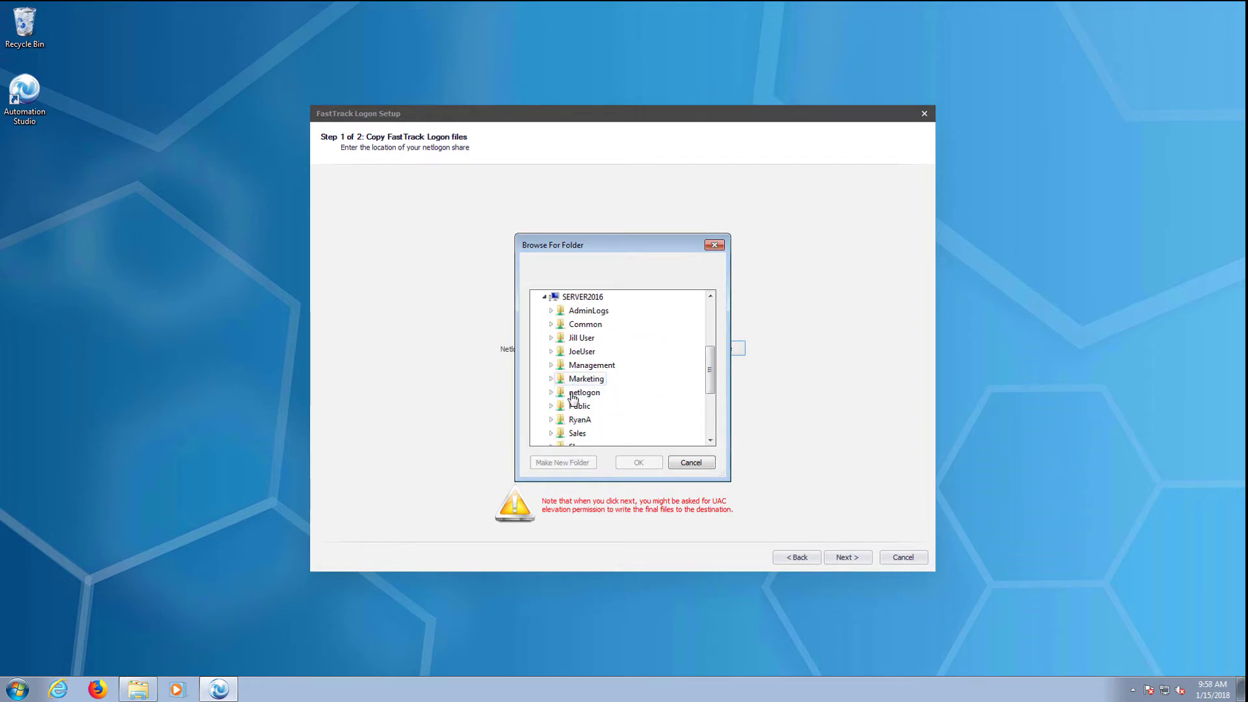
click(573, 394)
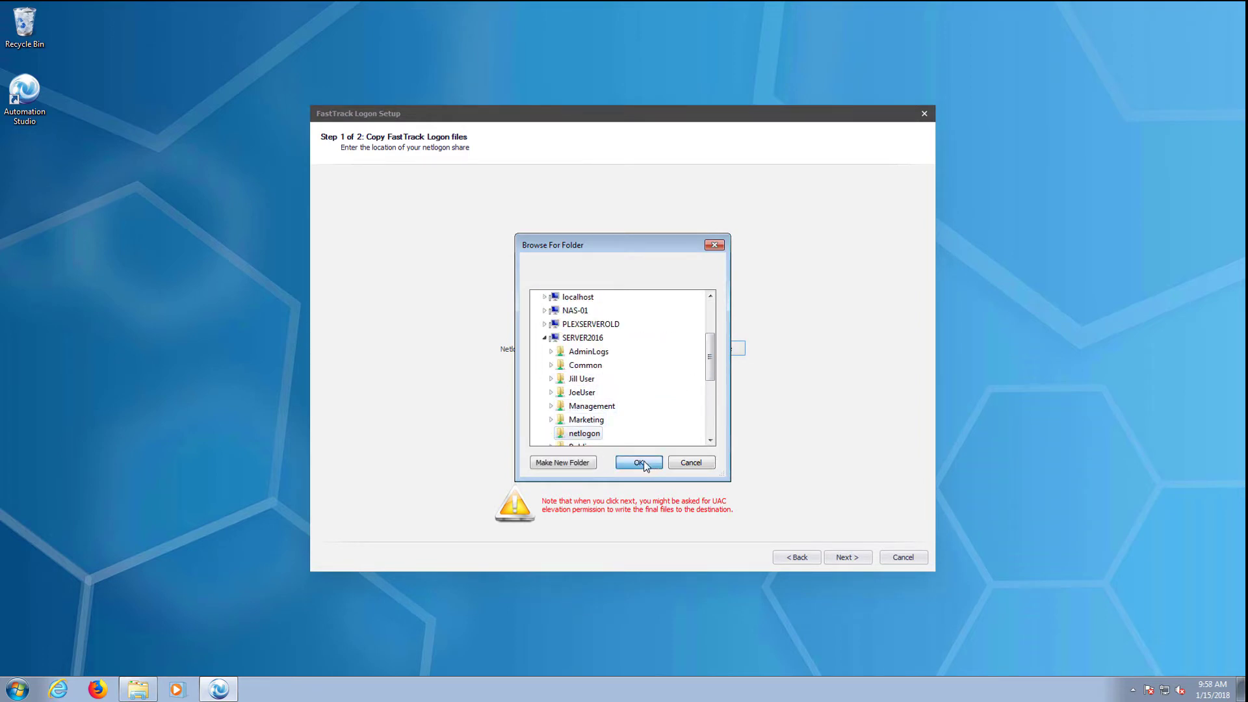
click(640, 463)
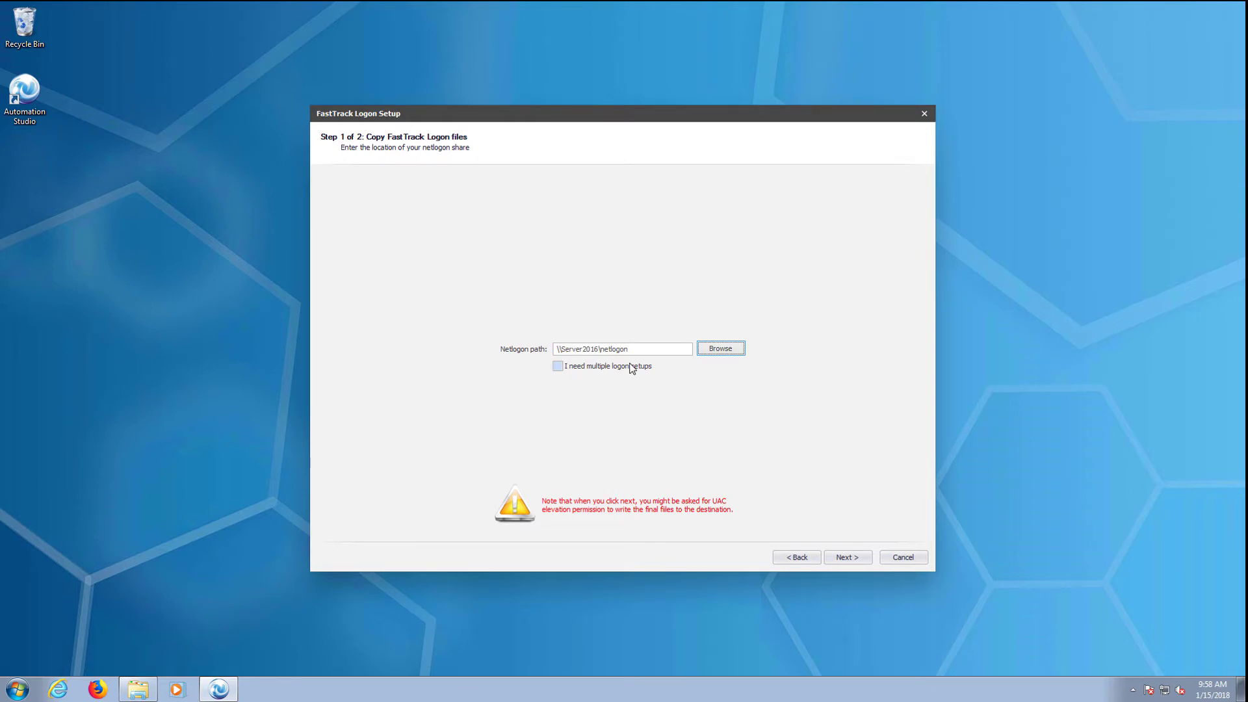
click(844, 561)
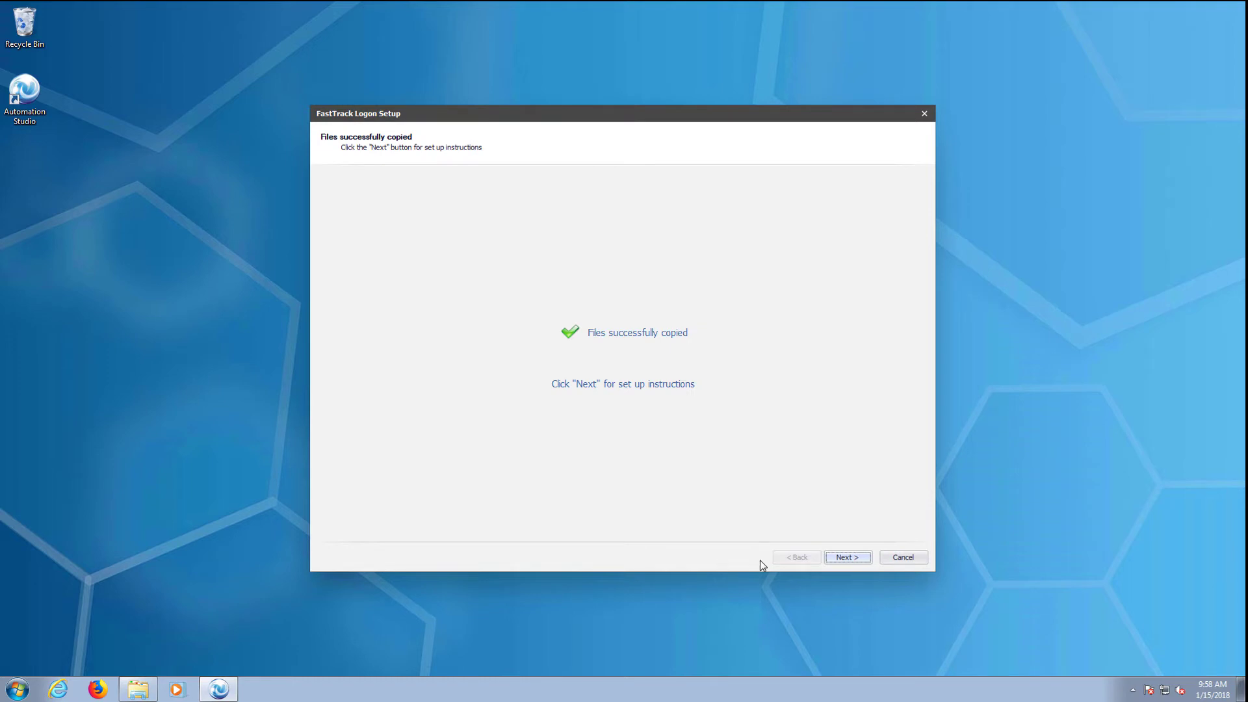
- Download Admx.zip from the web address in the Group Policy instructions and extract it in the Downloads folder
click(849, 560)
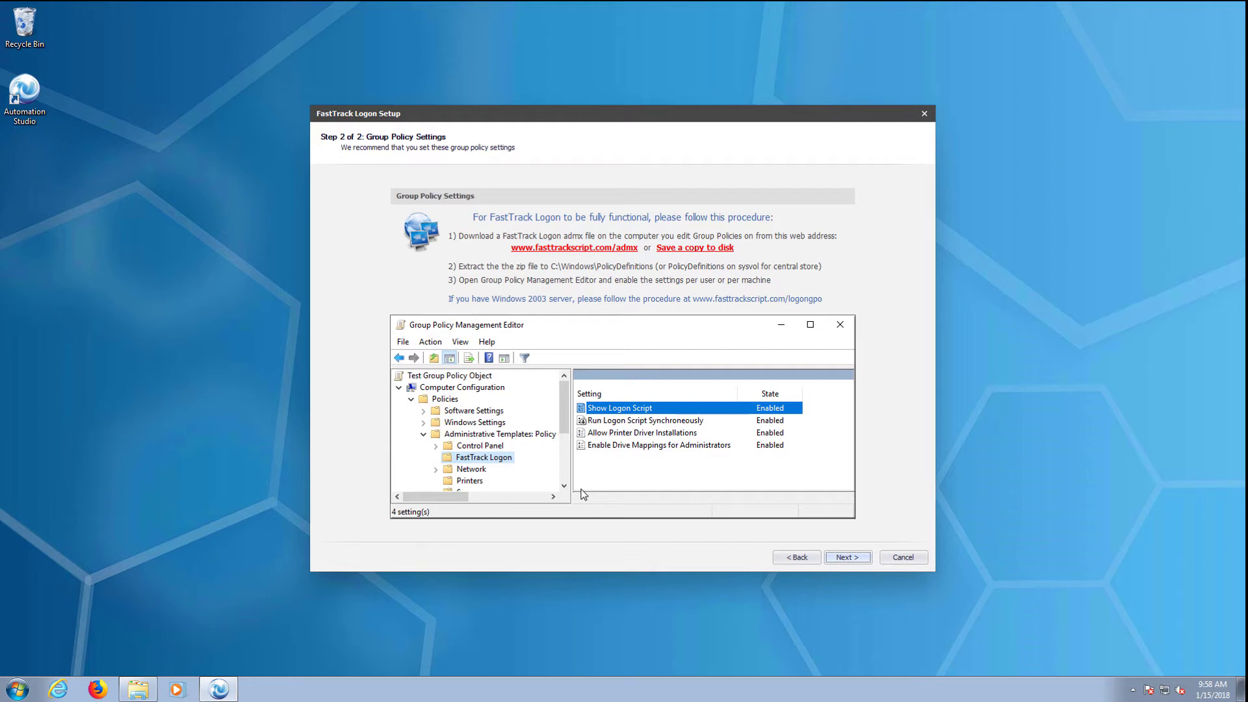
click(576, 248)
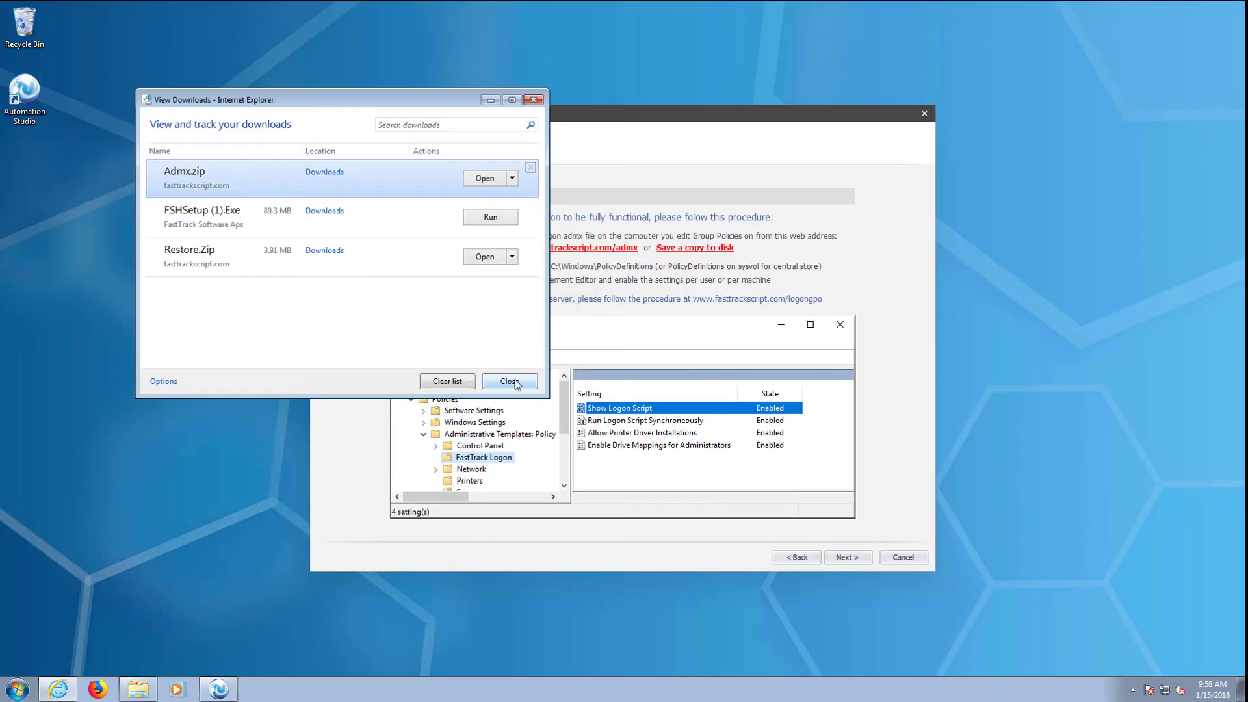
click(510, 381)
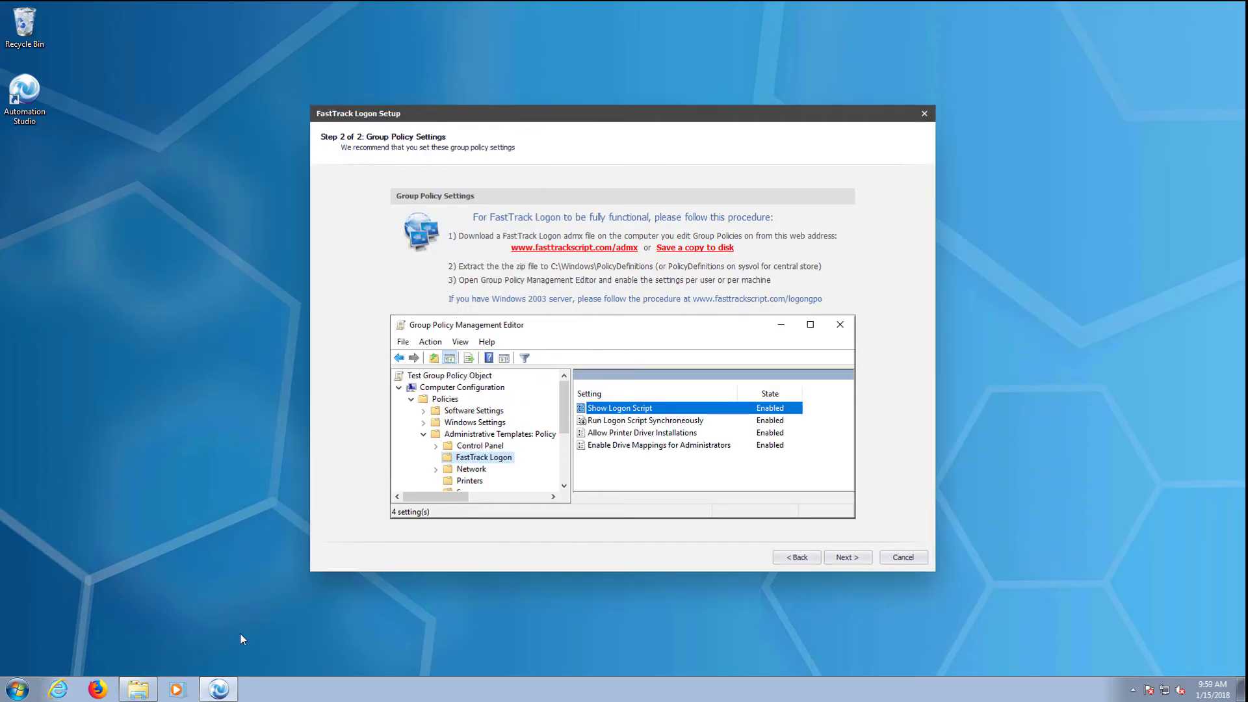
click(143, 688)
click(676, 168)
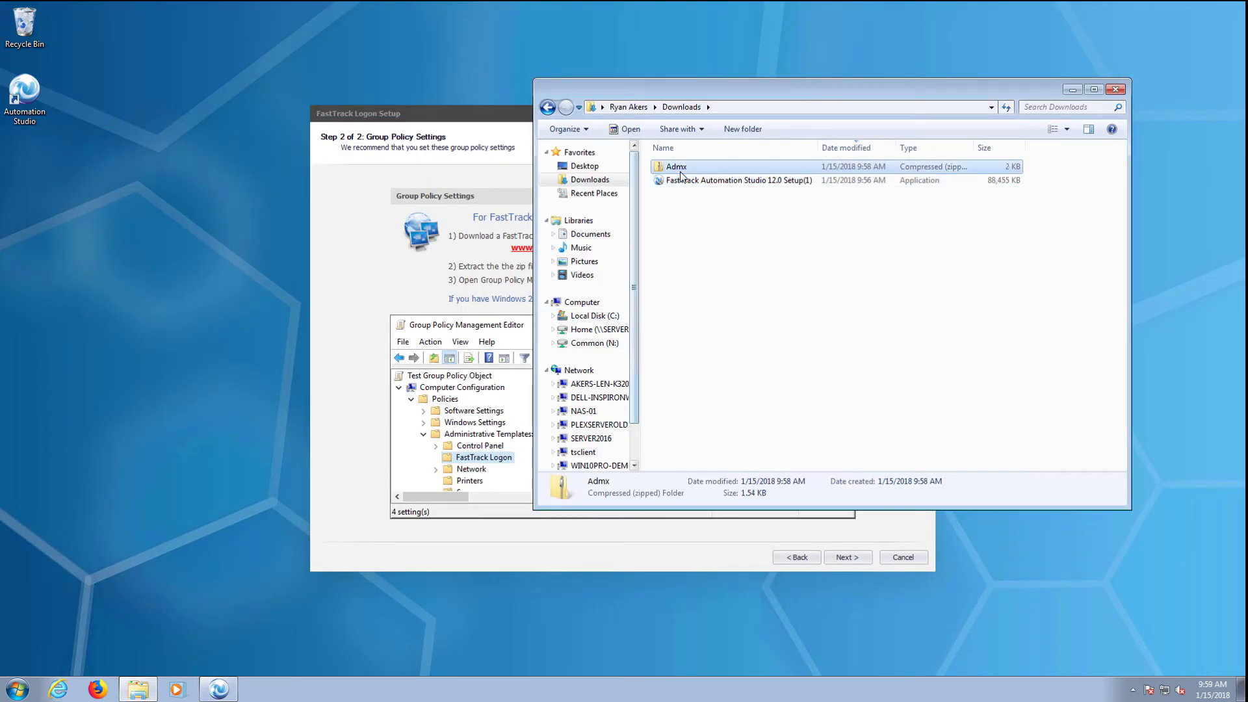
right_click(678, 172)
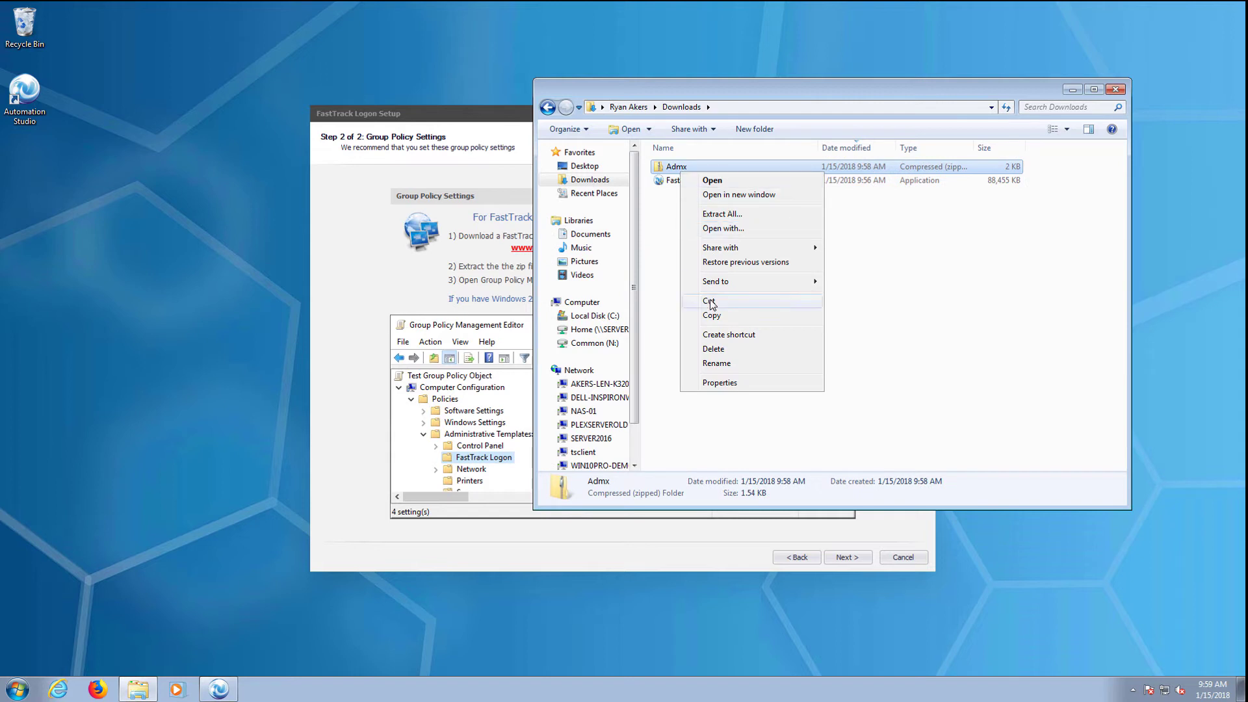
click(728, 216)
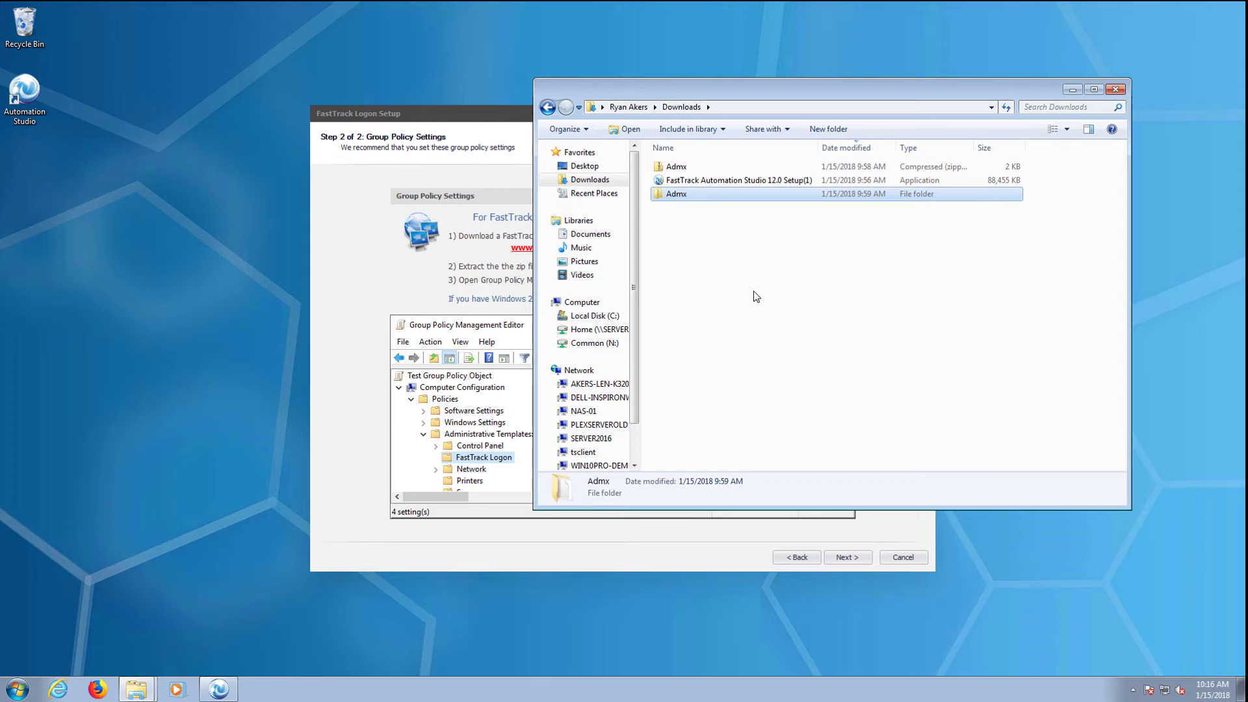
- Copy FastTrack.admx from the extracted Admx folder into sysvol\corp.srekait.com\Policies\PolicyDefinitions on SERVER2016
double_click(677, 194)
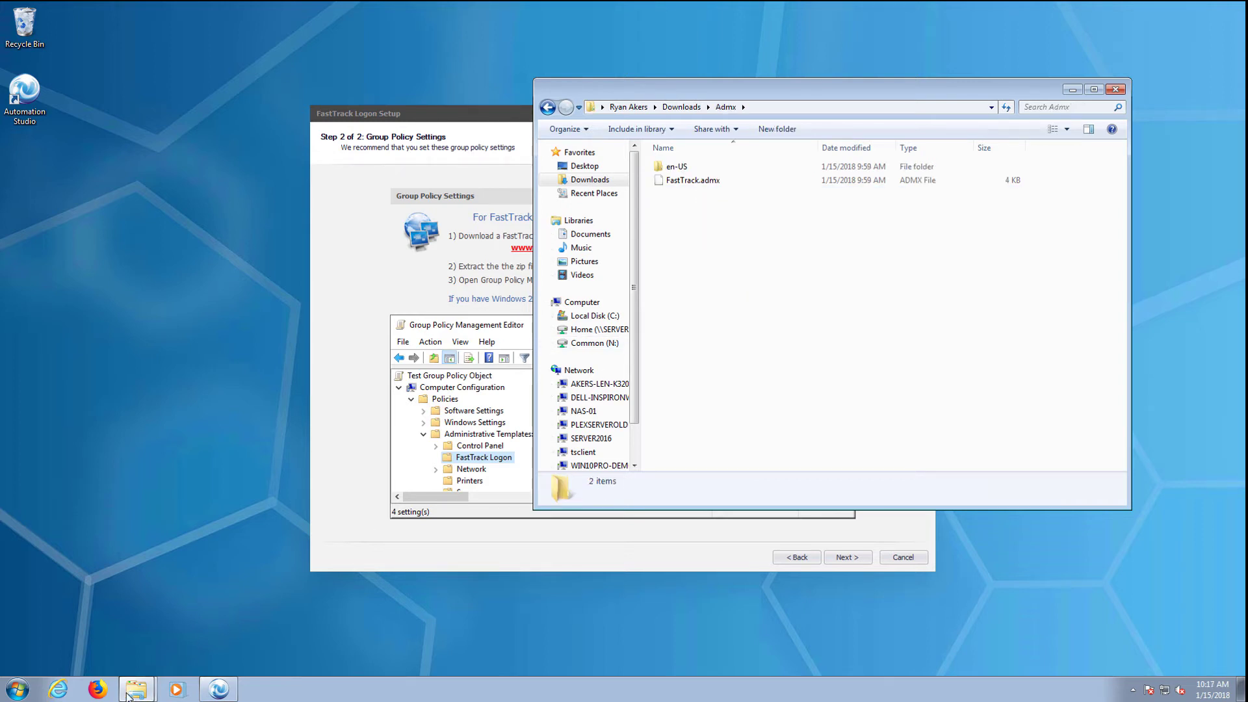
click(128, 686)
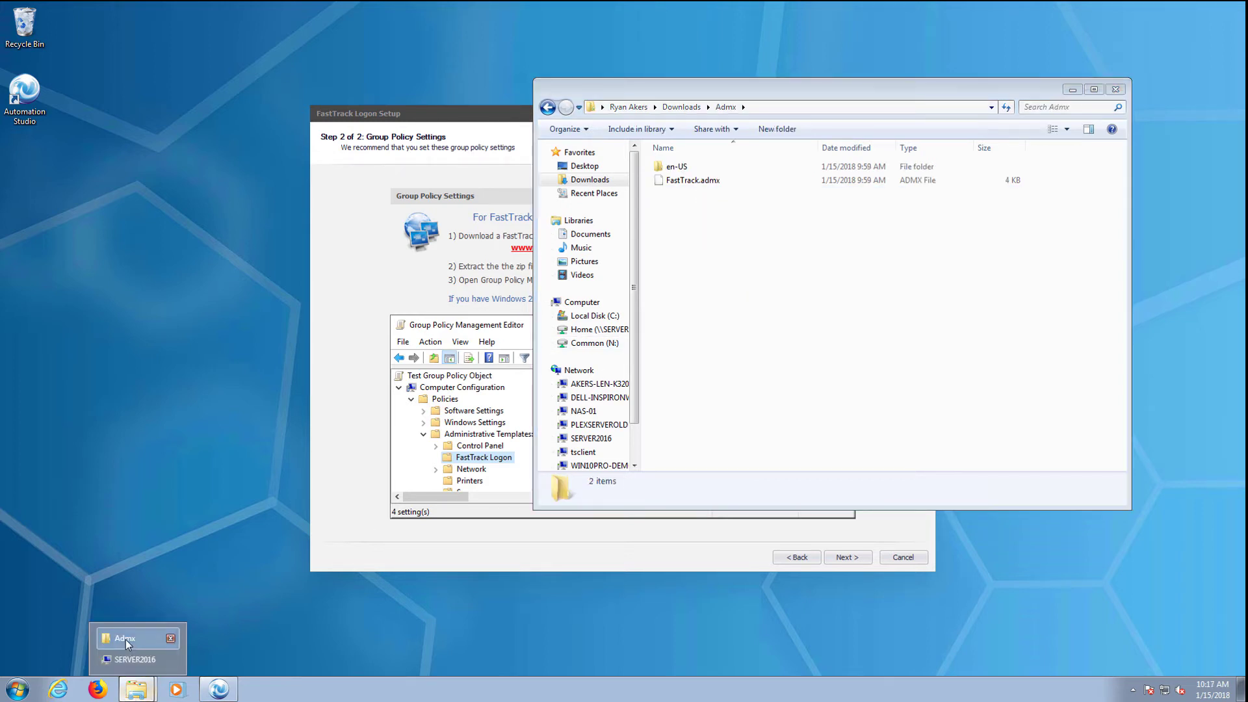
click(122, 656)
double_click(386, 528)
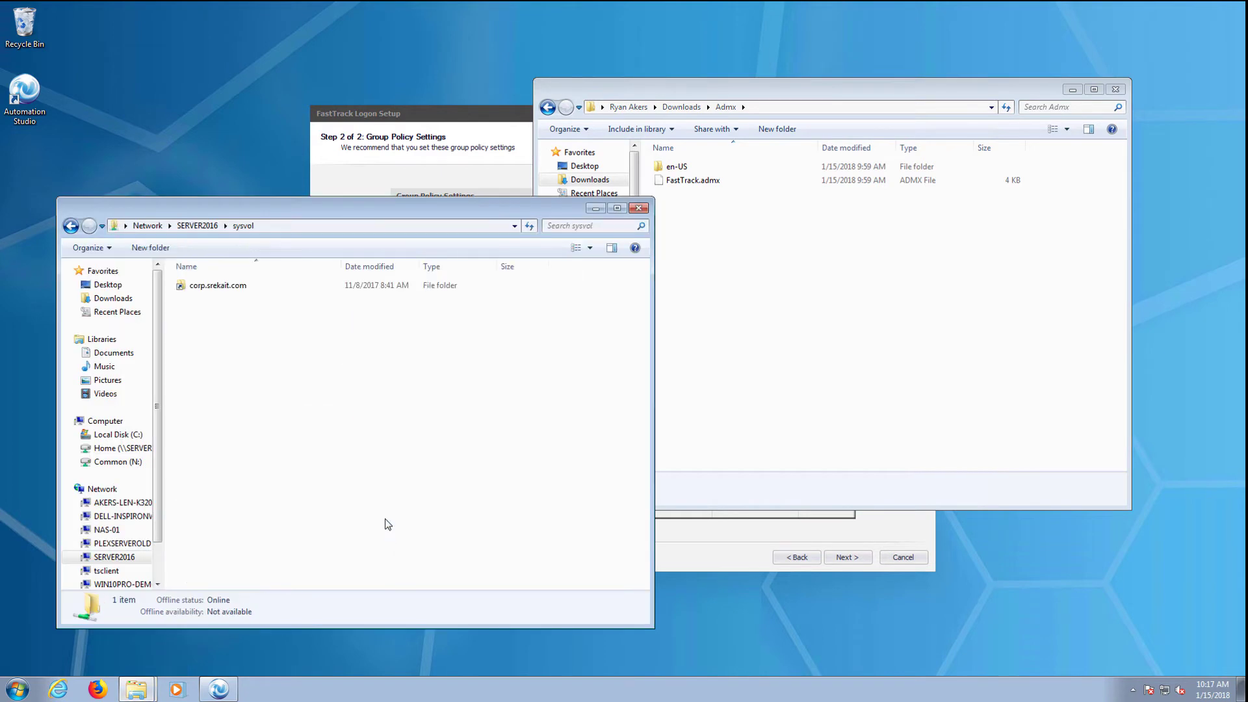
double_click(218, 287)
double_click(203, 285)
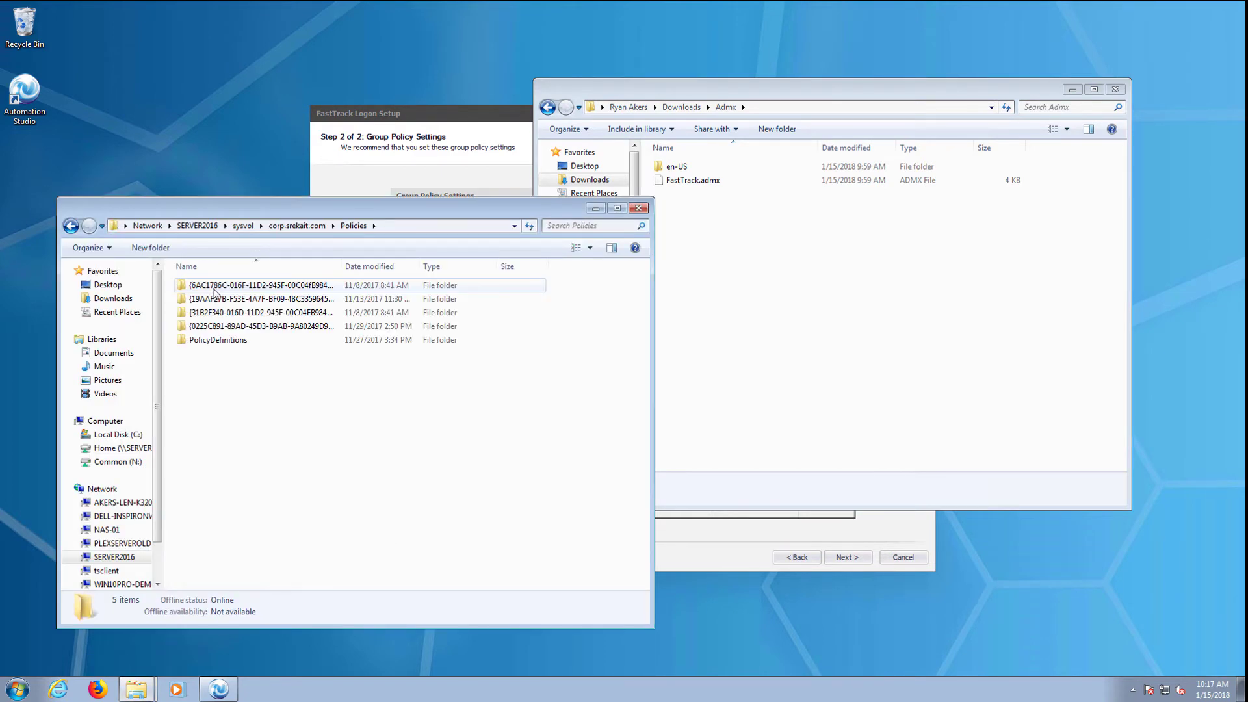
double_click(211, 340)
click(693, 181)
drag(694, 189, 366, 383)
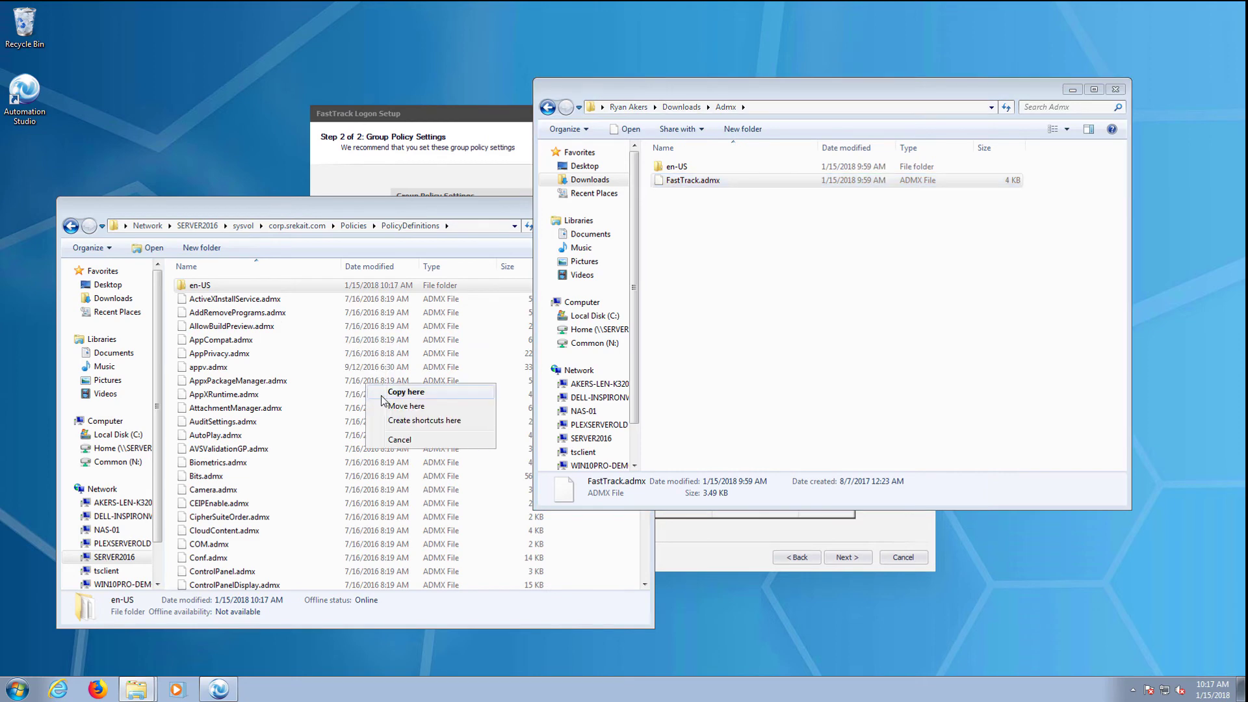
click(385, 394)
- Copy FastTrack.adml from the extracted en-US folder into the en-US folder of PolicyDefinitions on the server
double_click(265, 288)
double_click(676, 166)
click(691, 166)
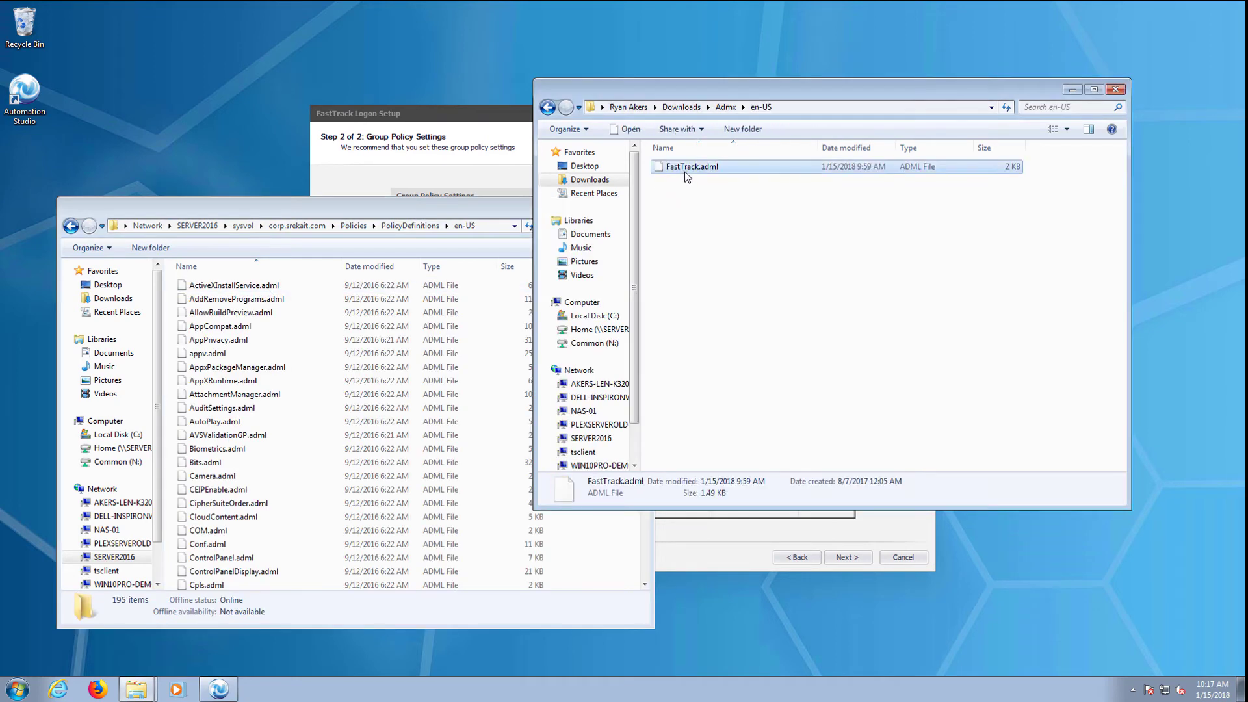
drag(691, 166, 359, 371)
click(379, 378)
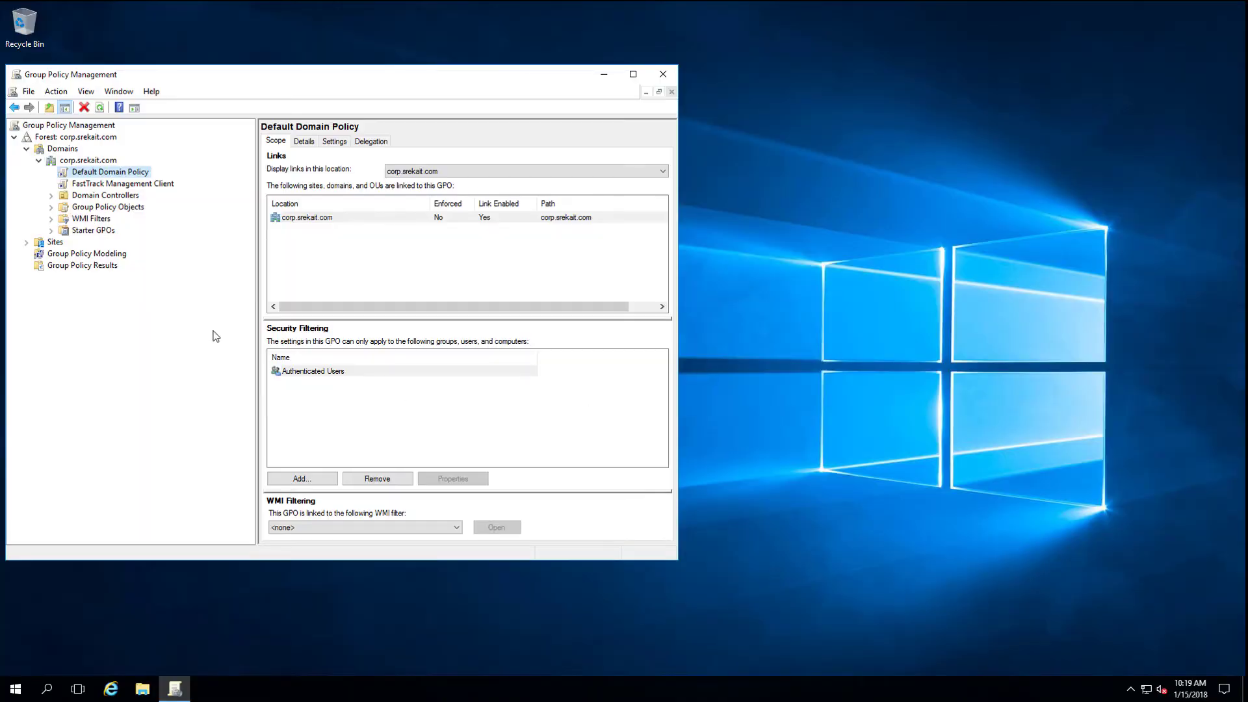
- Open the Default Domain Policy for editing and examine the FastTrack Logon settings under Computer Configuration's Administrative Templates in a wider editor window
right_click(112, 173)
click(132, 183)
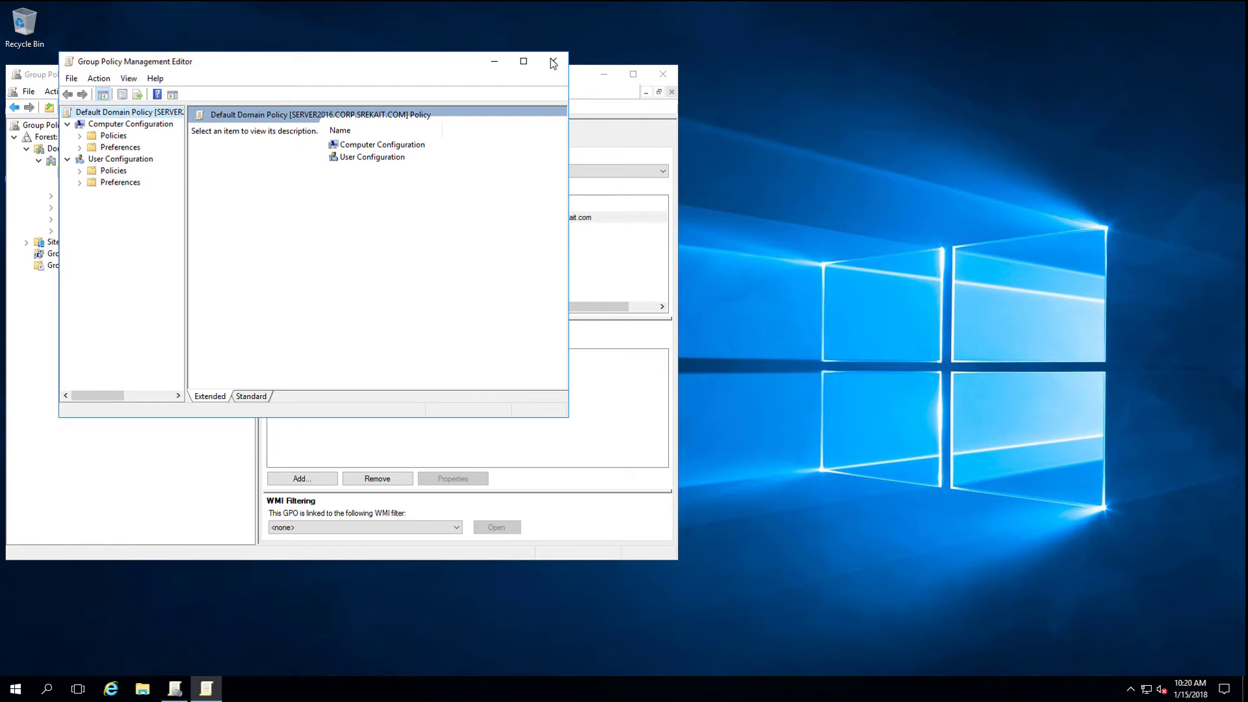
click(79, 136)
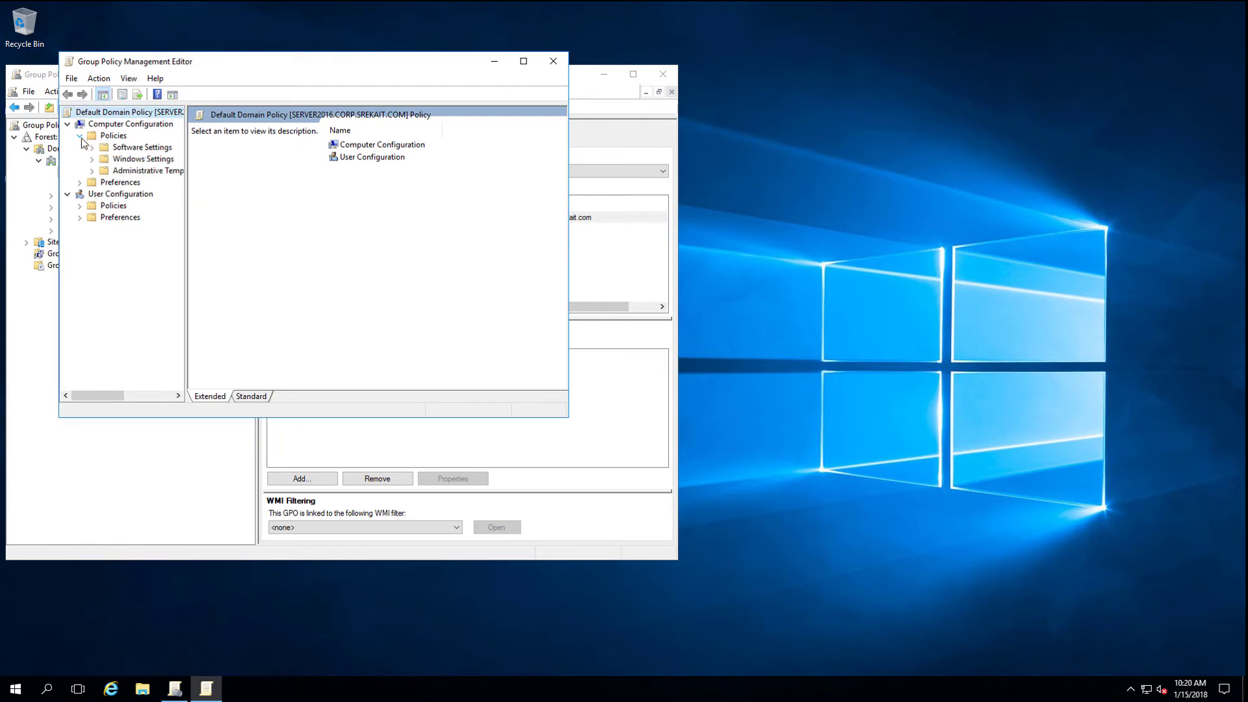
click(101, 172)
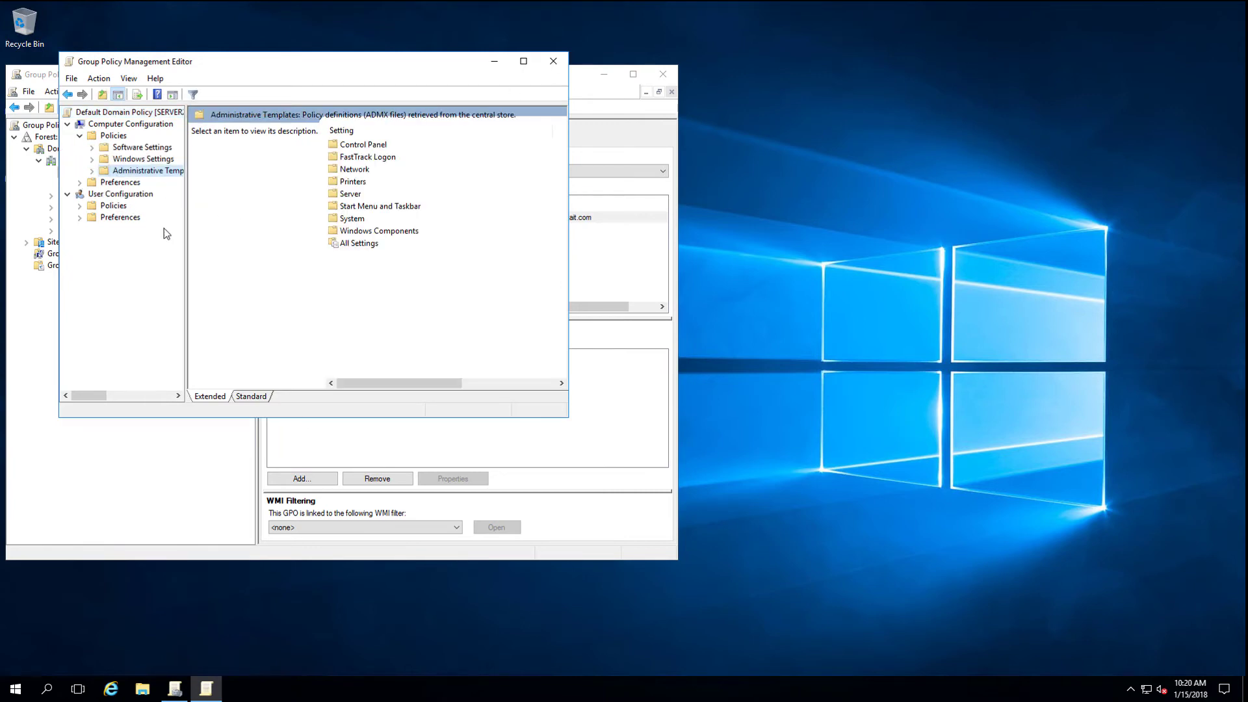
click(91, 172)
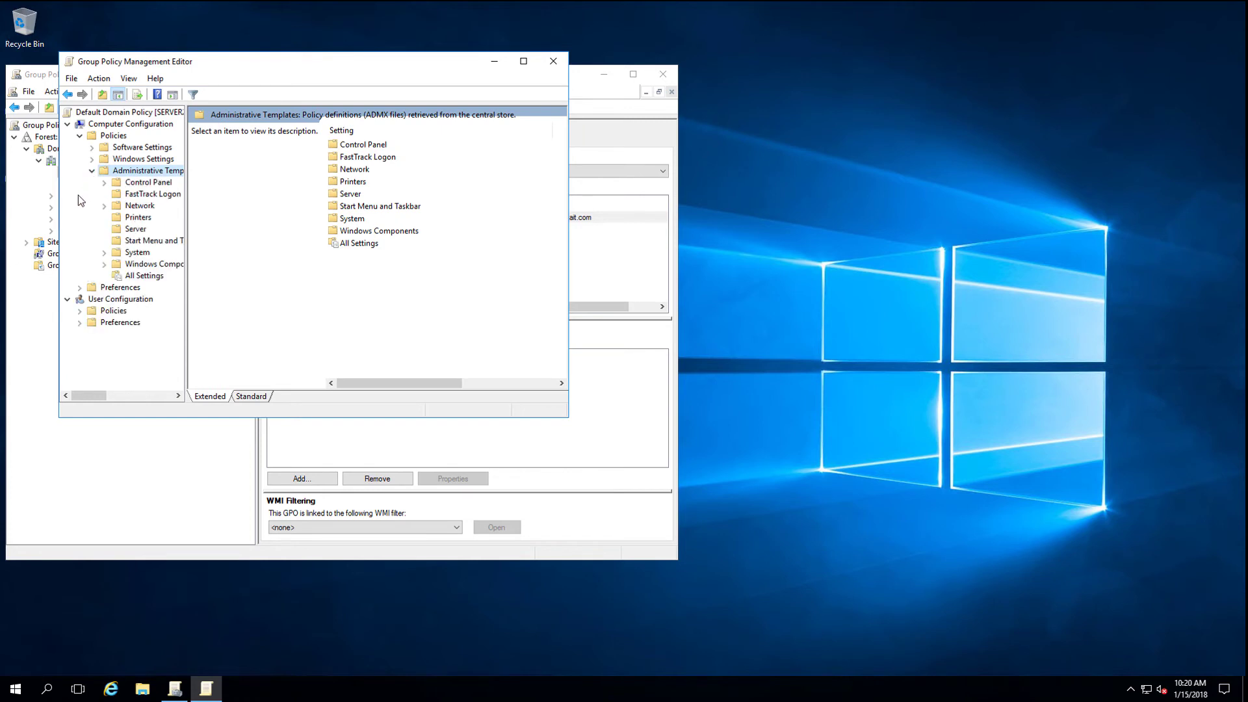
click(144, 194)
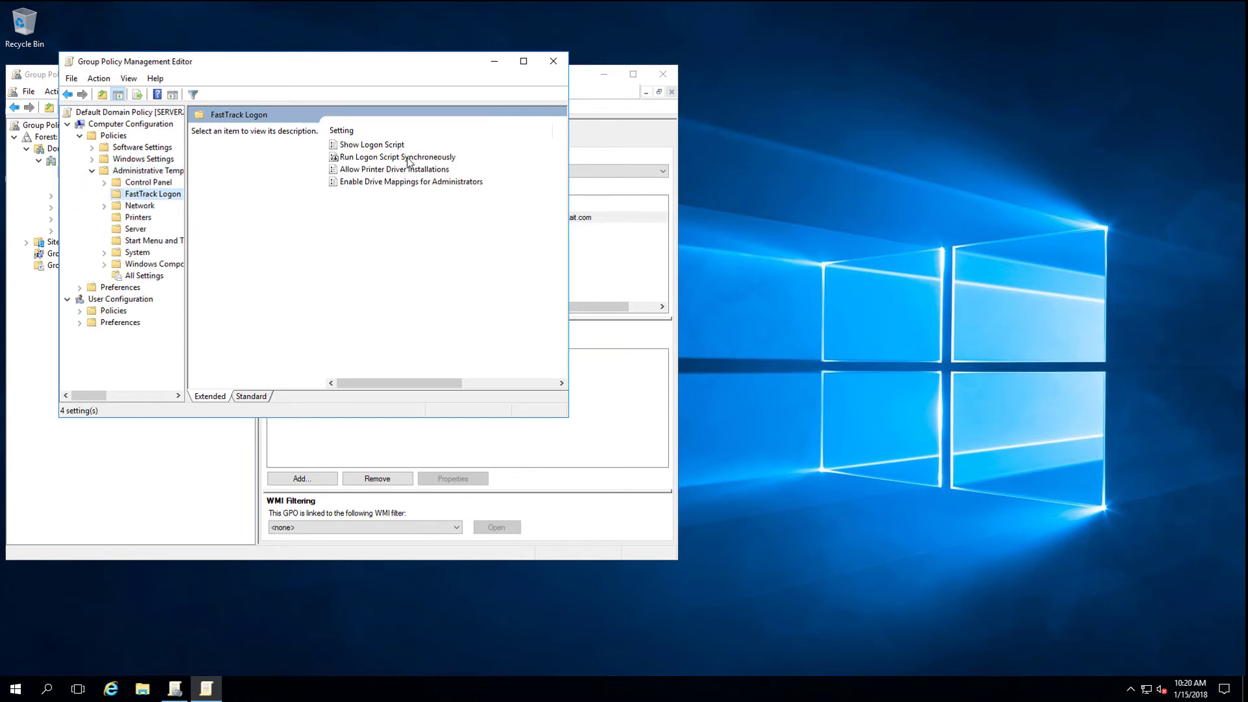
drag(572, 161, 929, 163)
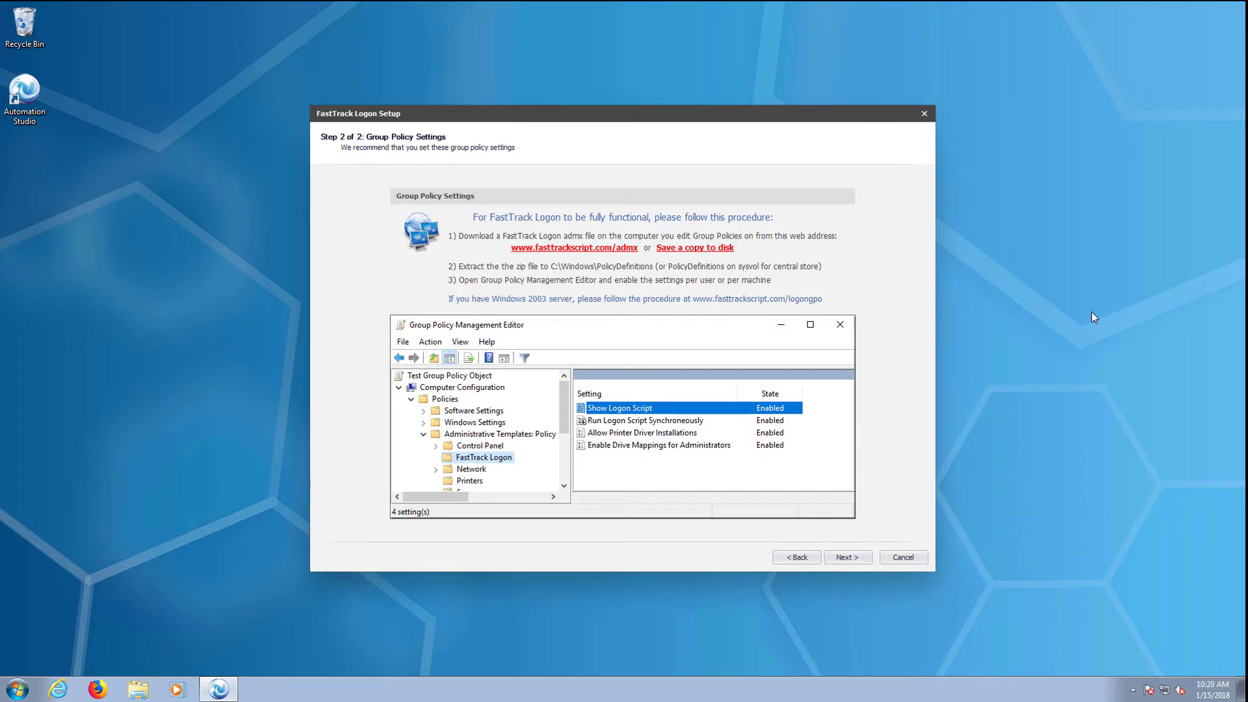
- Advance the FastTrack Logon Setup wizard from the Group Policy settings to the test user logon instructions
click(865, 559)
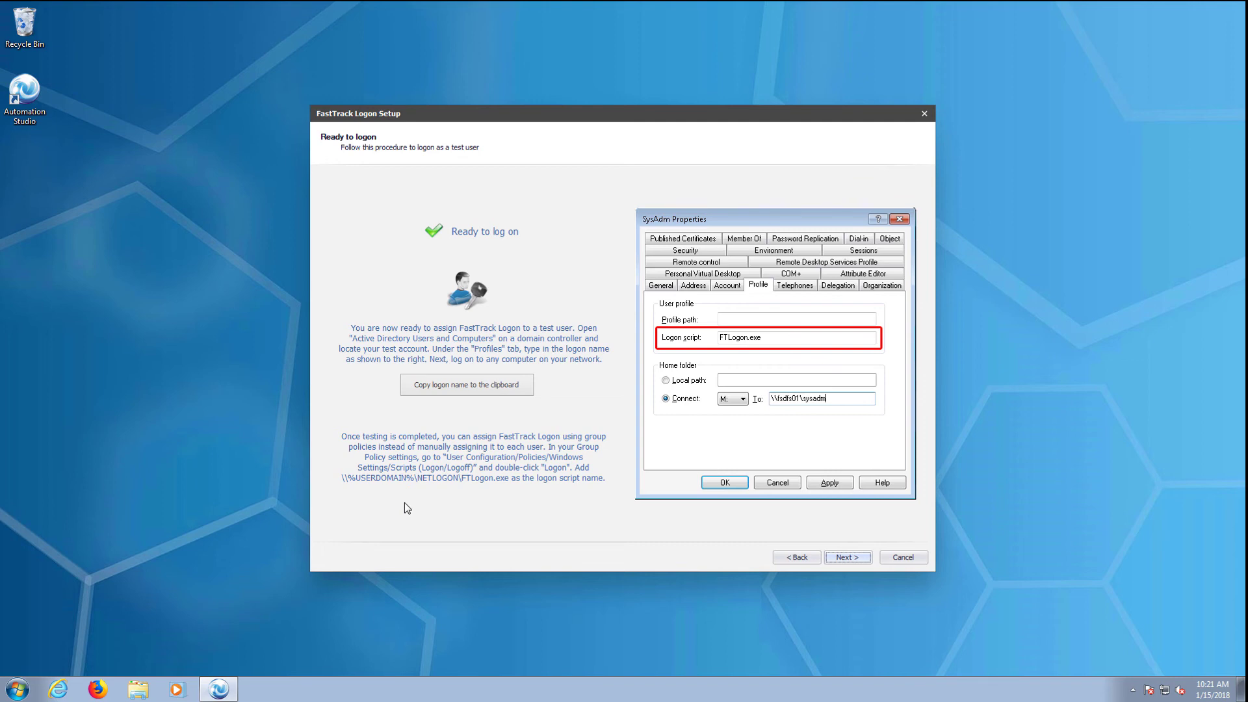
- Complete the FastTrack Logon Setup wizard and finish it to edit the logon script
click(845, 557)
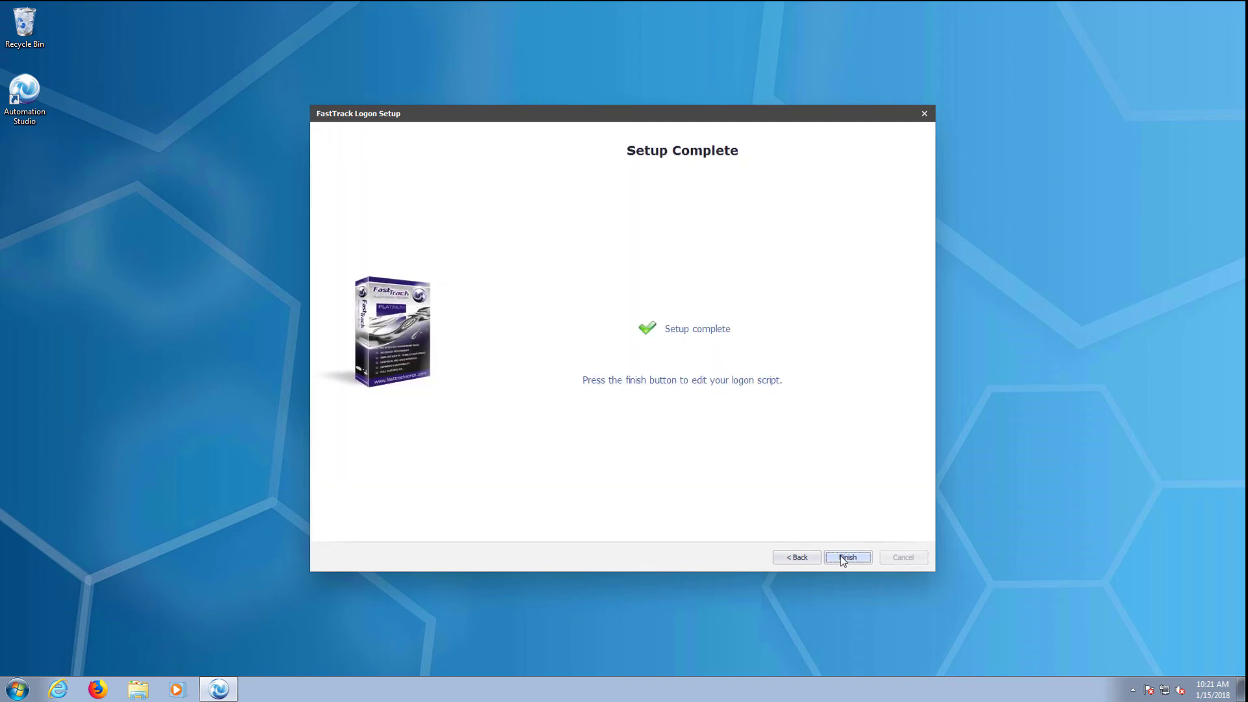
click(847, 558)
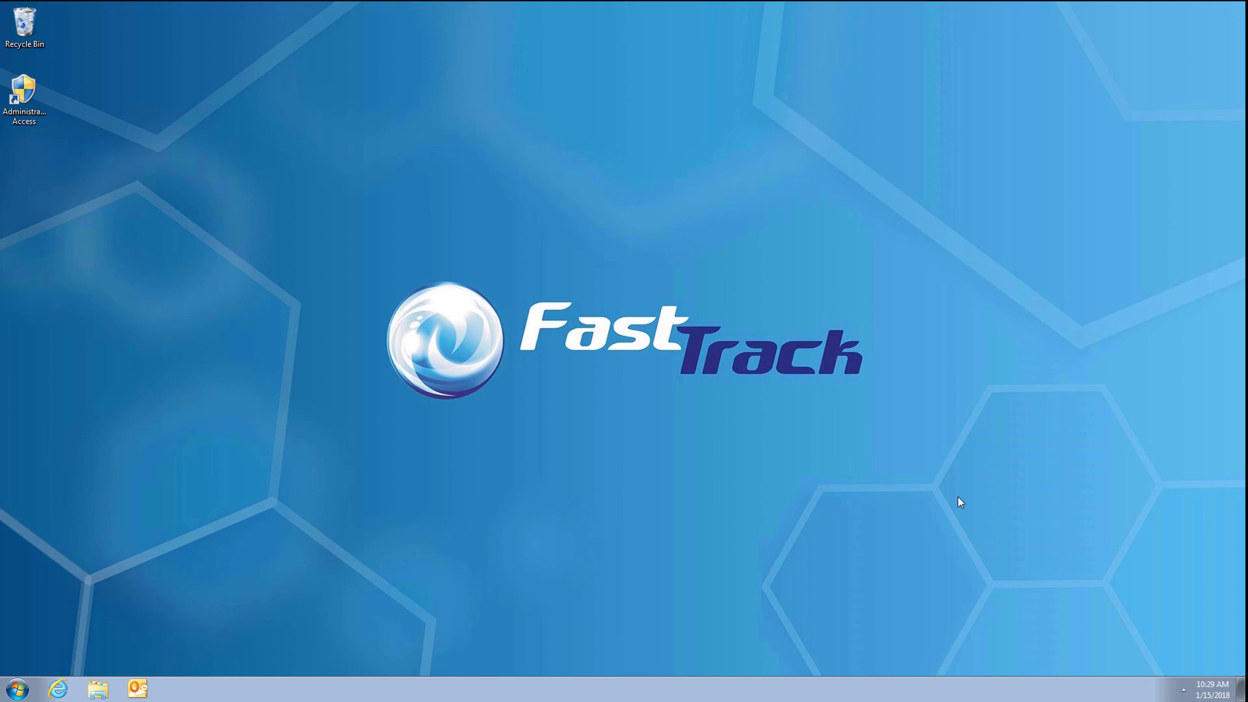
- Return from the test client's desktop to the Automation Studio computer and close the Logon Script Builder
click(761, 9)
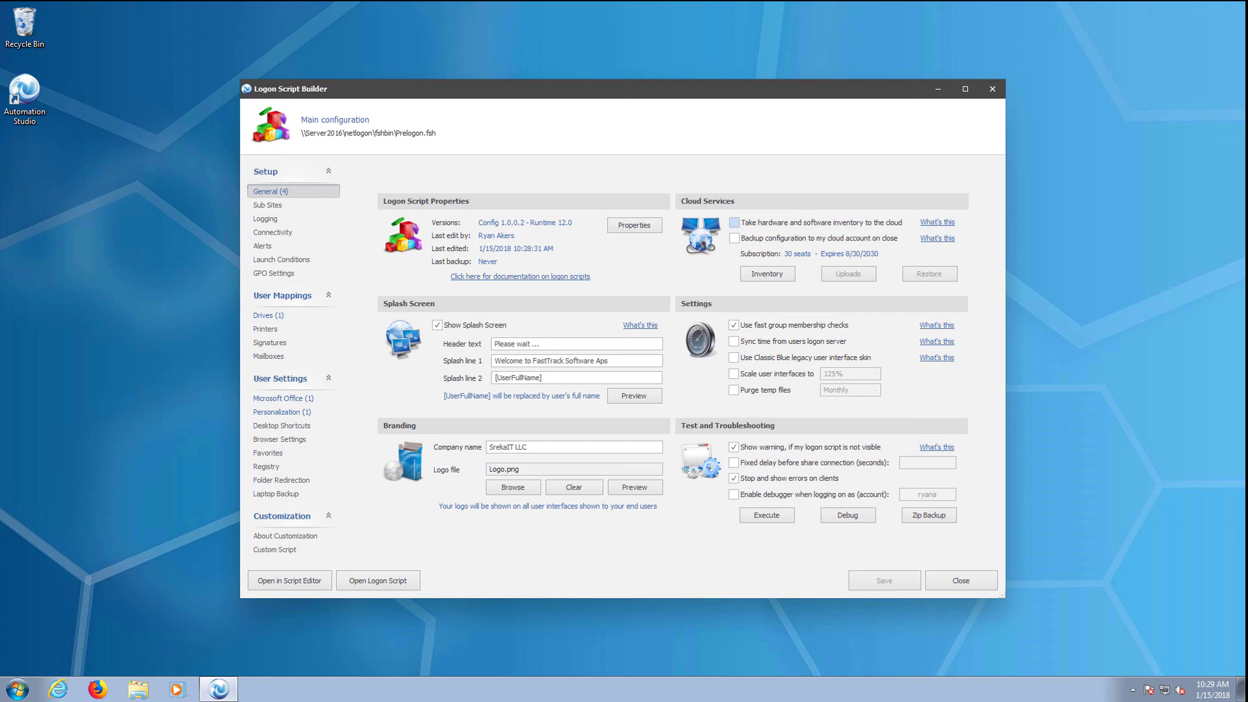
click(971, 585)
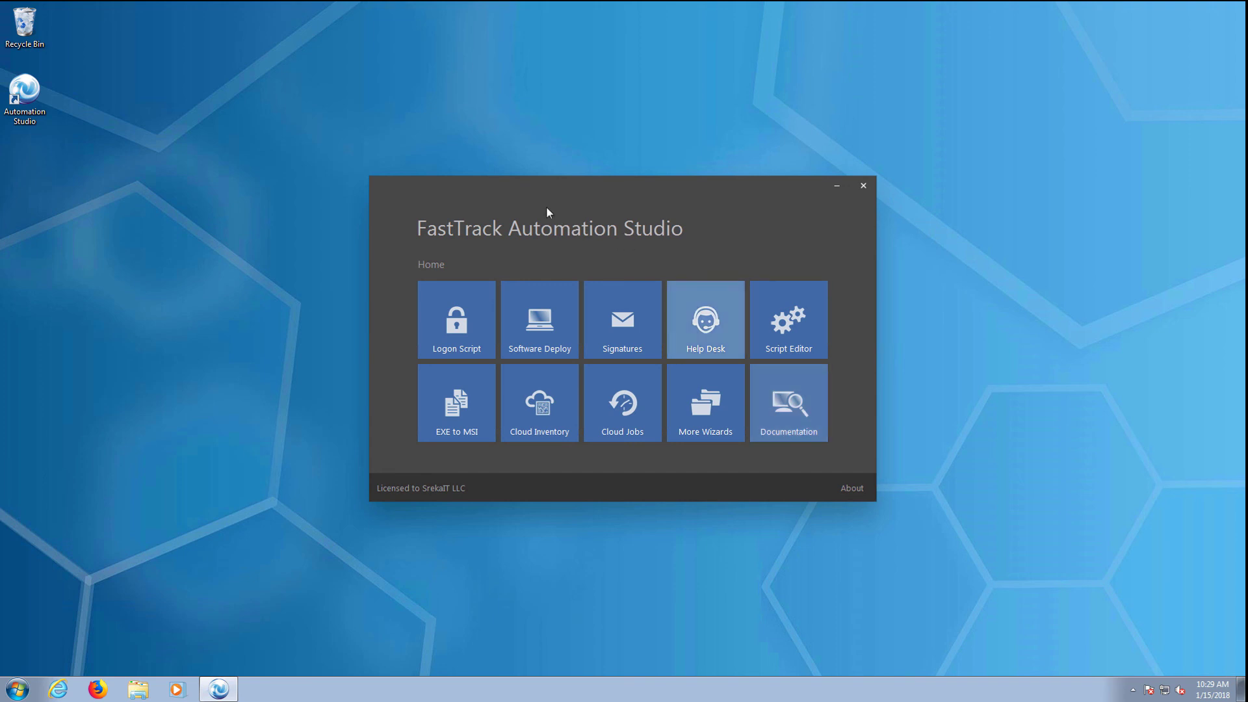
- Reopen the existing logon script configuration from Automation Studio to view its general settings, and close it without changes
click(478, 345)
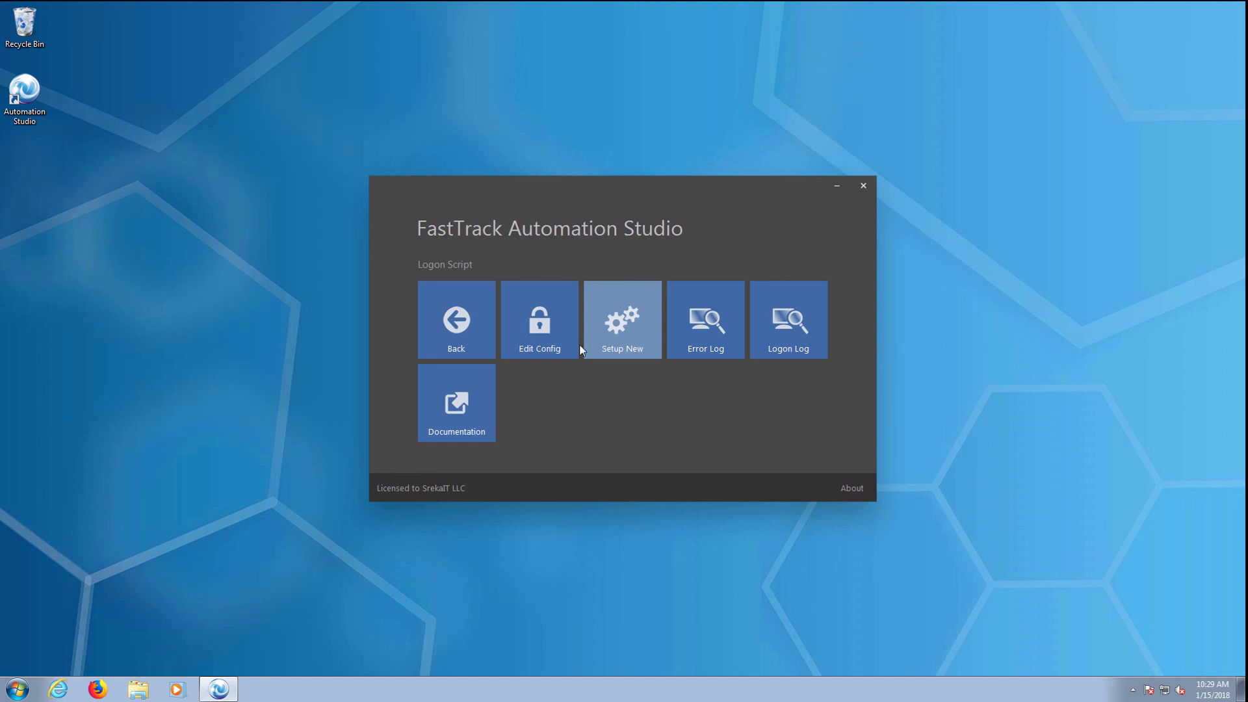
click(536, 330)
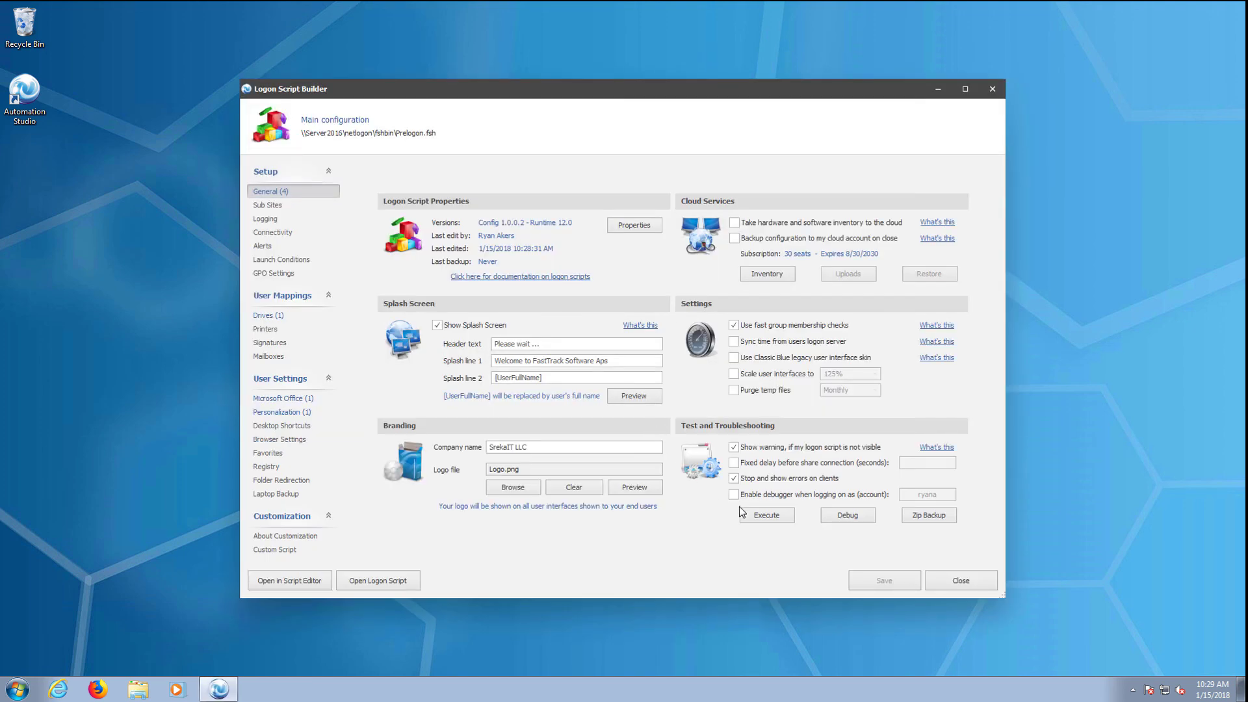
click(961, 581)
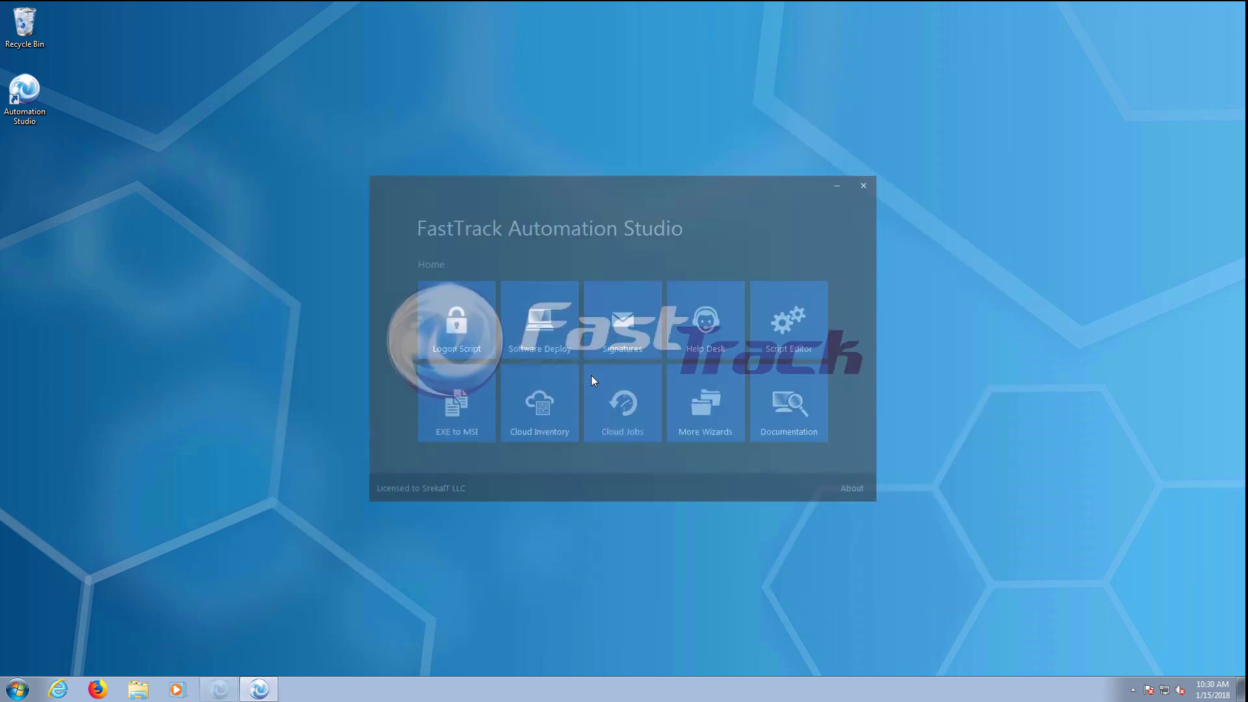